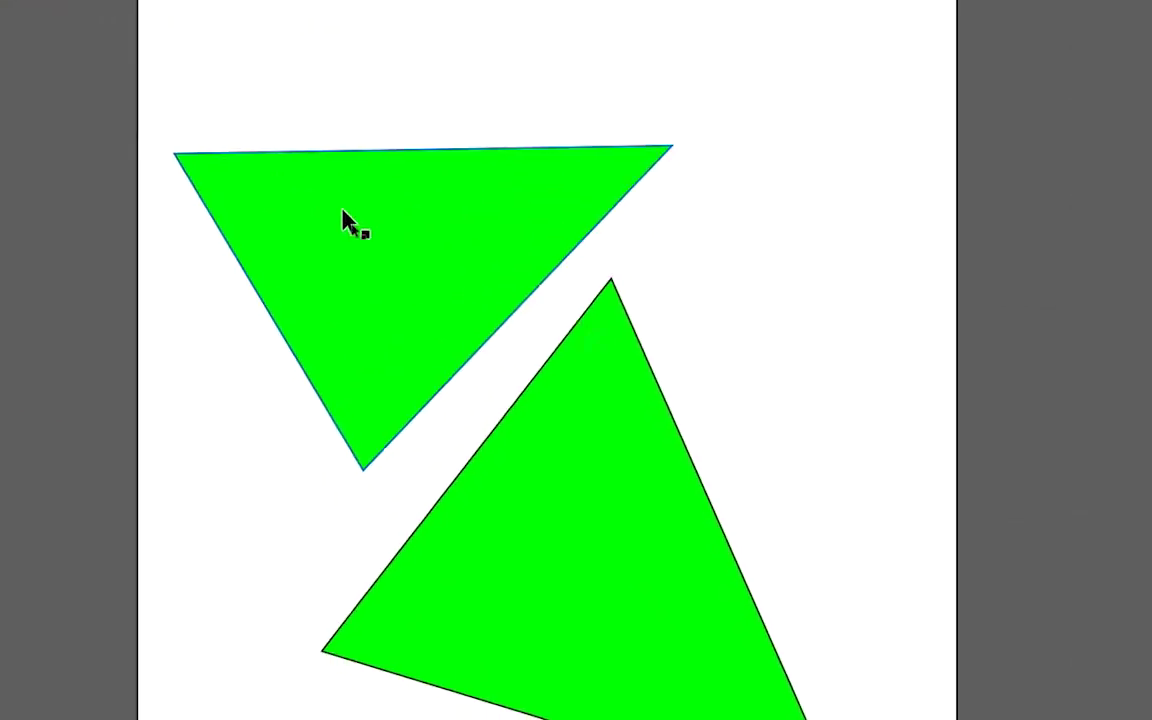
Raise the top triangle and nudge the lower triangle down, making the stroke colour active.
left_click_drag(343, 250, 352, 188)
left_click_drag(440, 295, 406, 319)
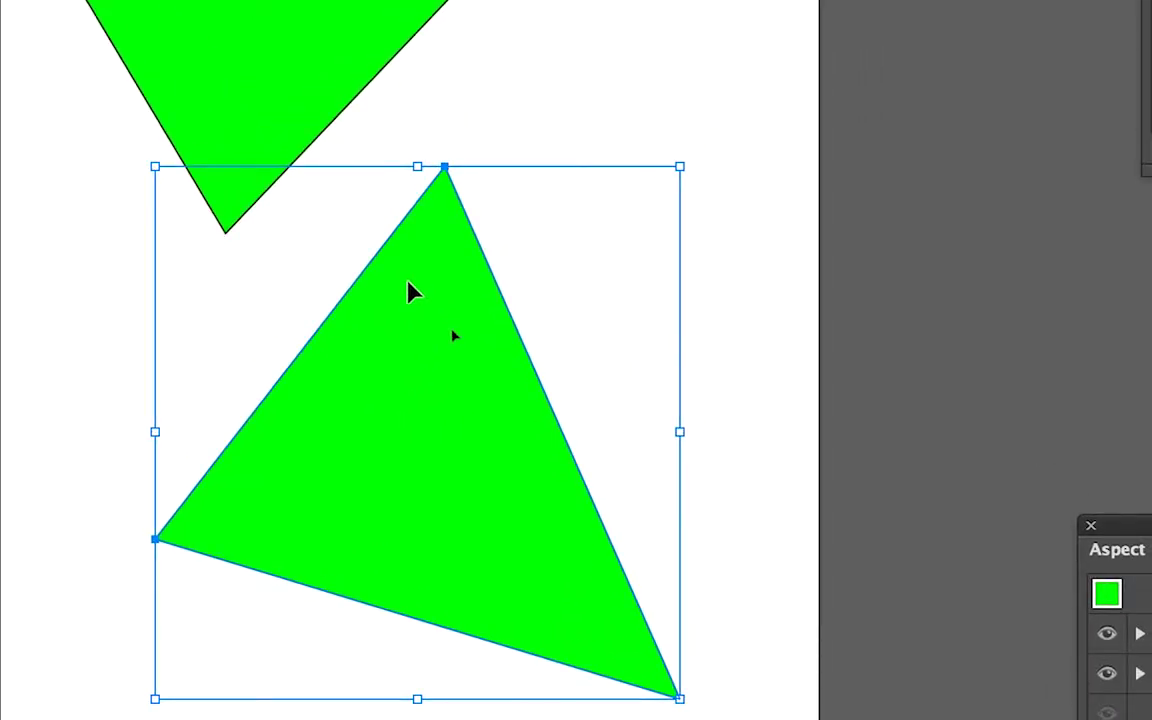
left_click_drag(410, 290, 411, 300)
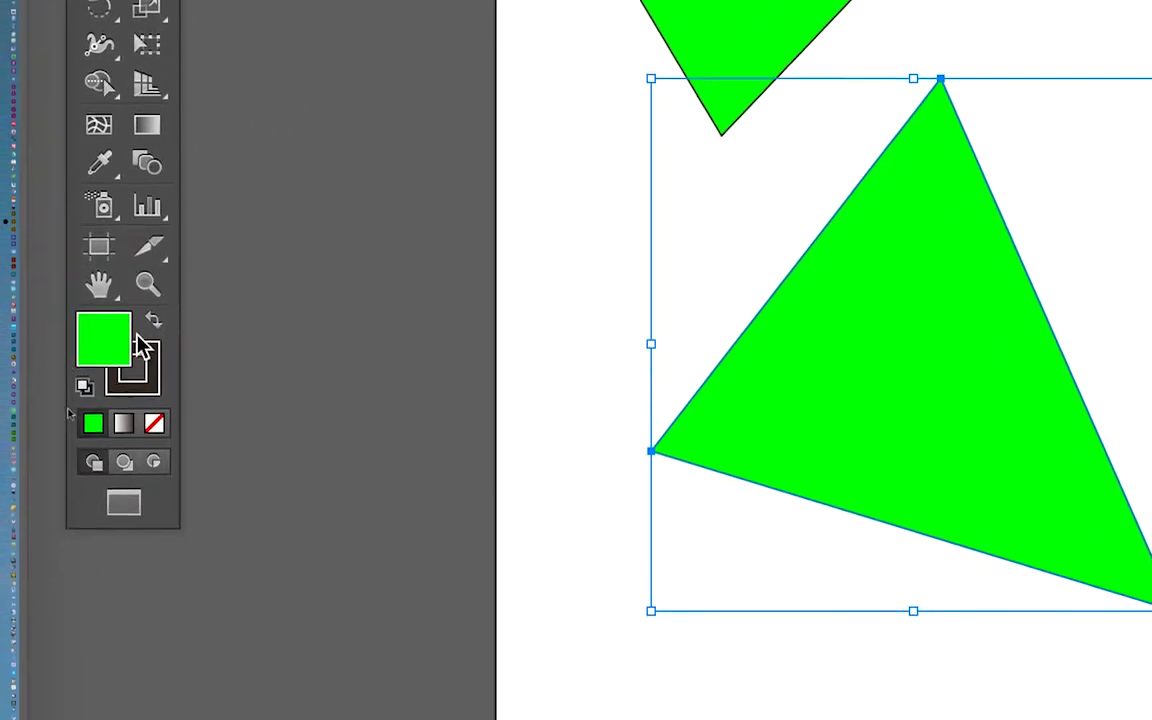
left_click(140, 355)
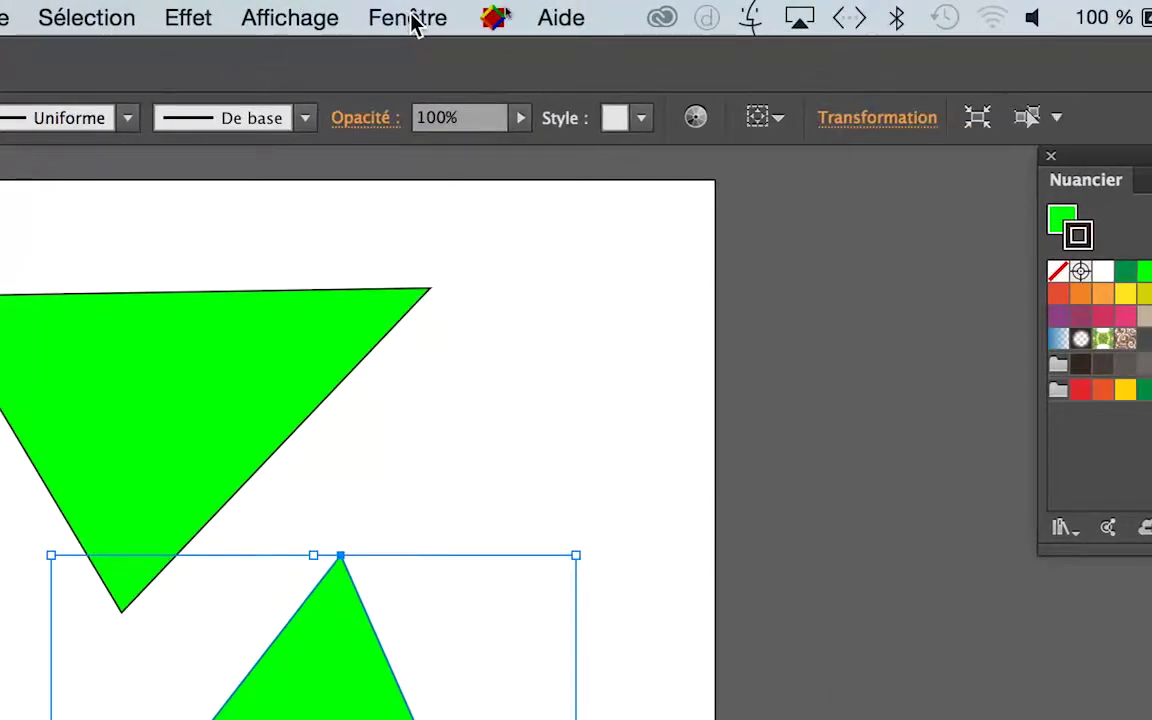
Detach the Contour panel and raise the lower triangle's stroke weight (Graisse) to 15 pt.
left_click(410, 18)
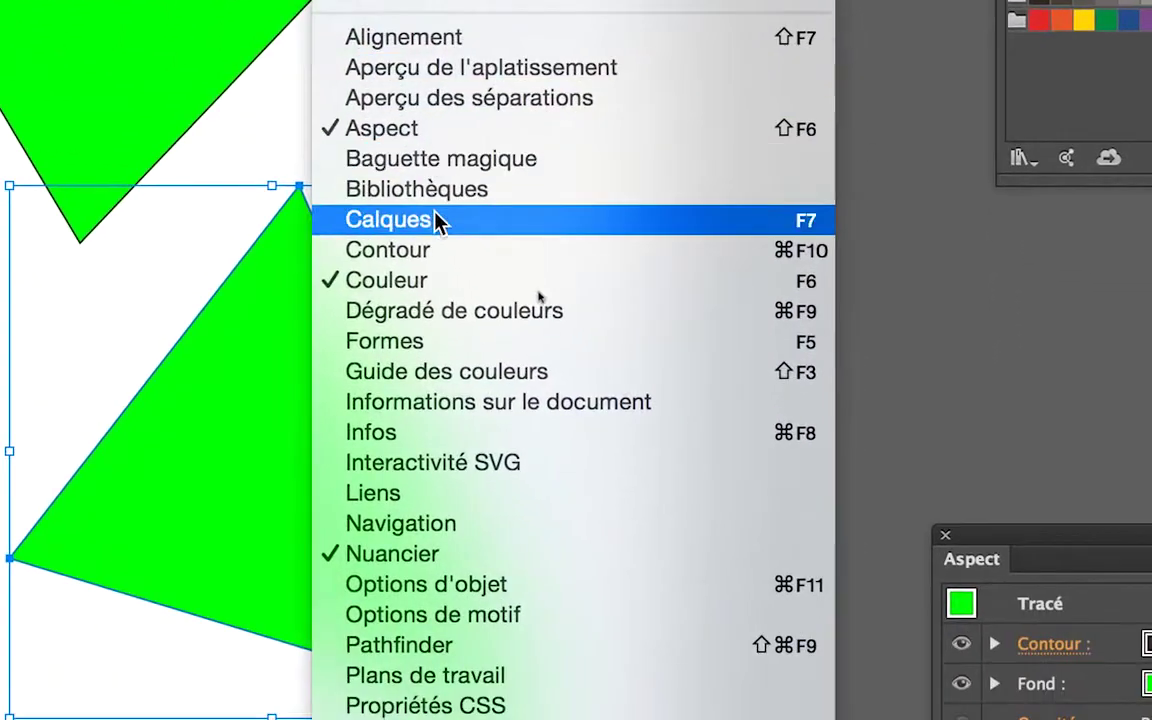
left_click(447, 224)
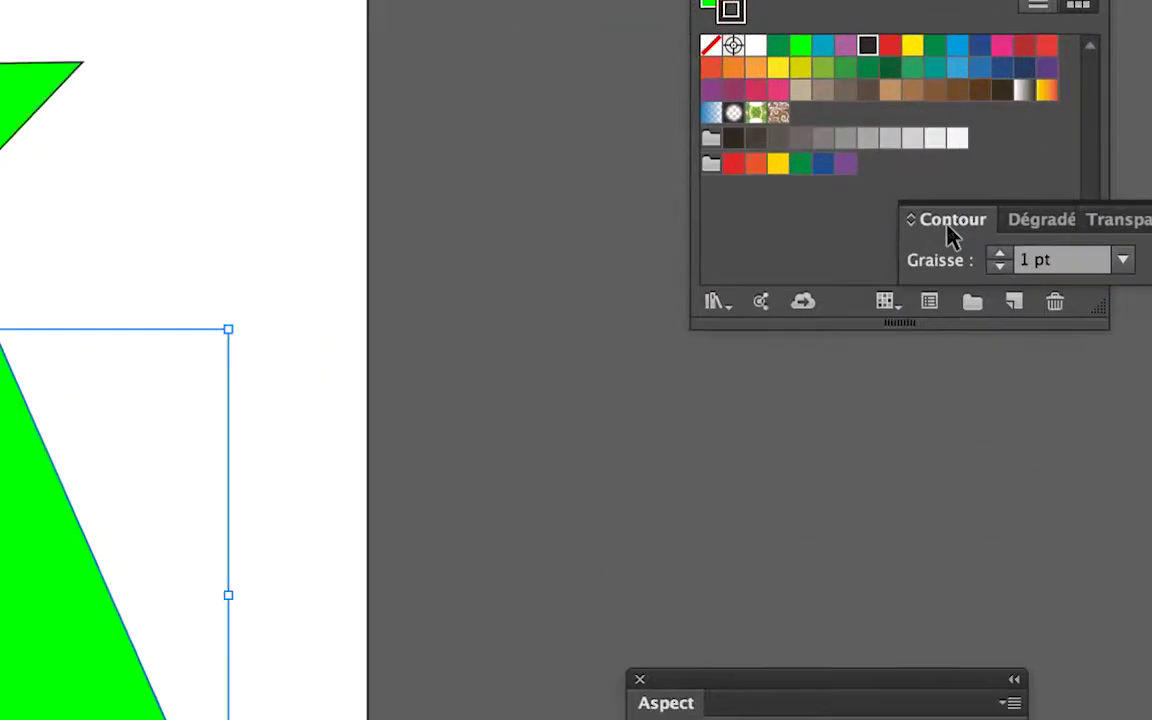
mouse_move(948, 231)
left_mouse_down()
mouse_move(876, 232)
mouse_move(707, 198)
left_mouse_up()
left_click(717, 204)
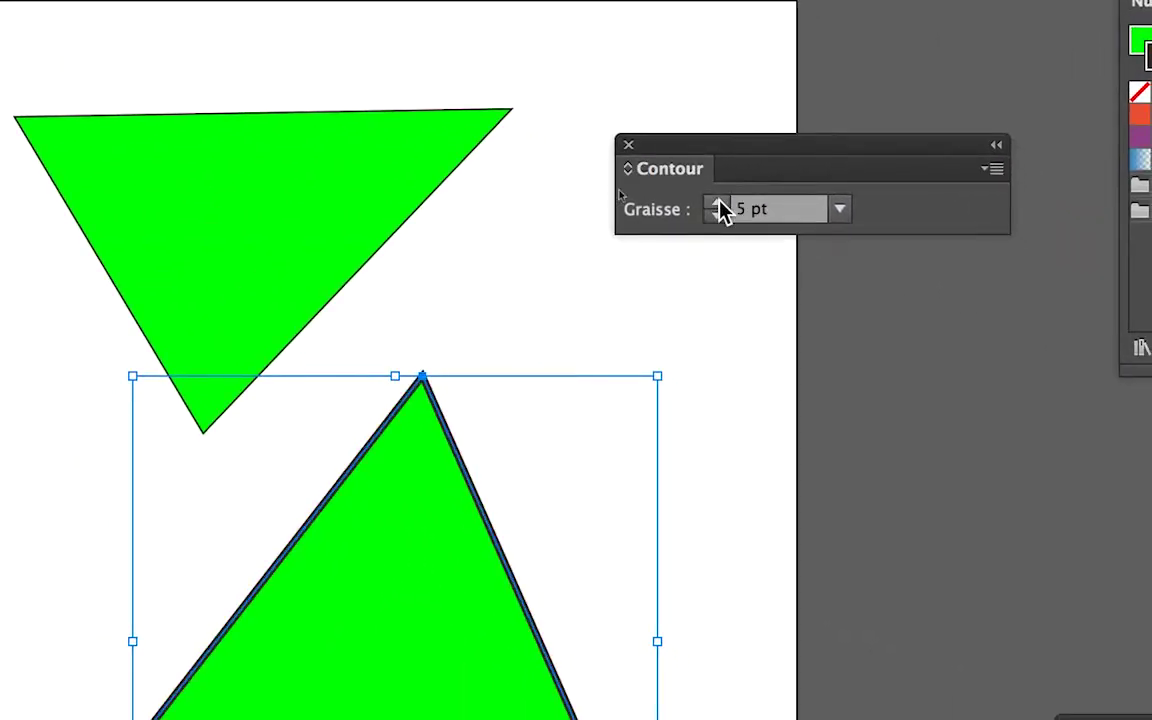
left_click(717, 204)
left_click(717, 204)
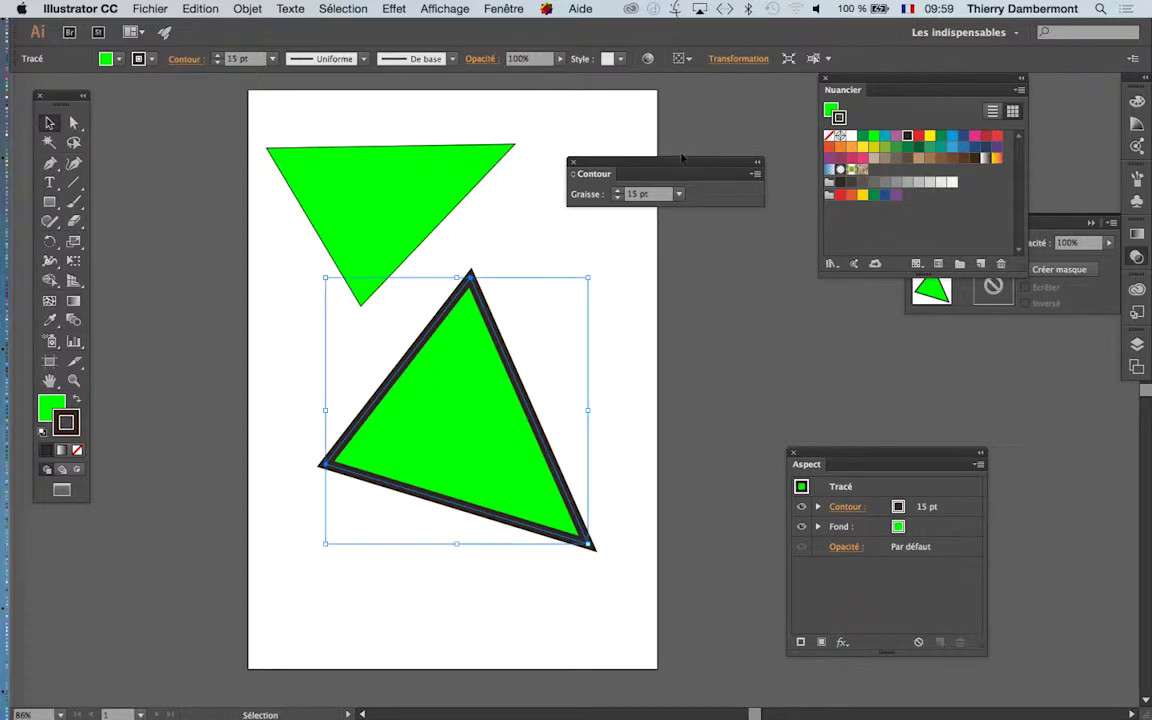
Expand the Contour panel to show all stroke options near the triangle.
left_click_drag(632, 170, 648, 200)
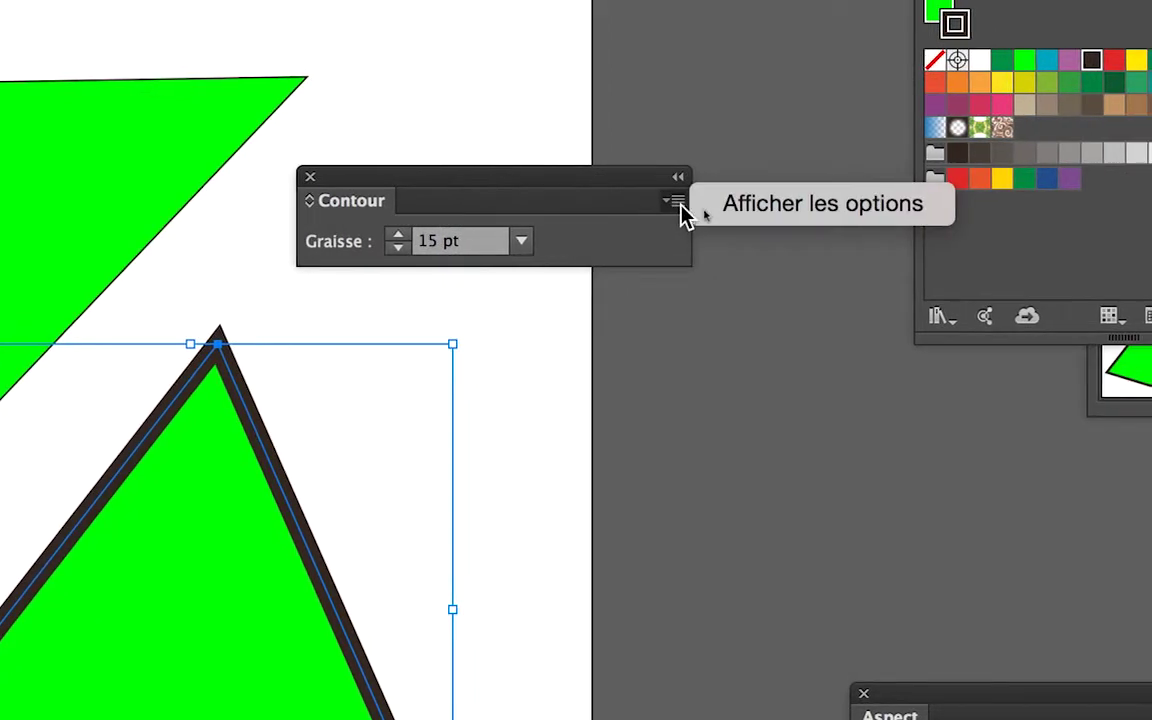
left_click(682, 205)
left_click(702, 214)
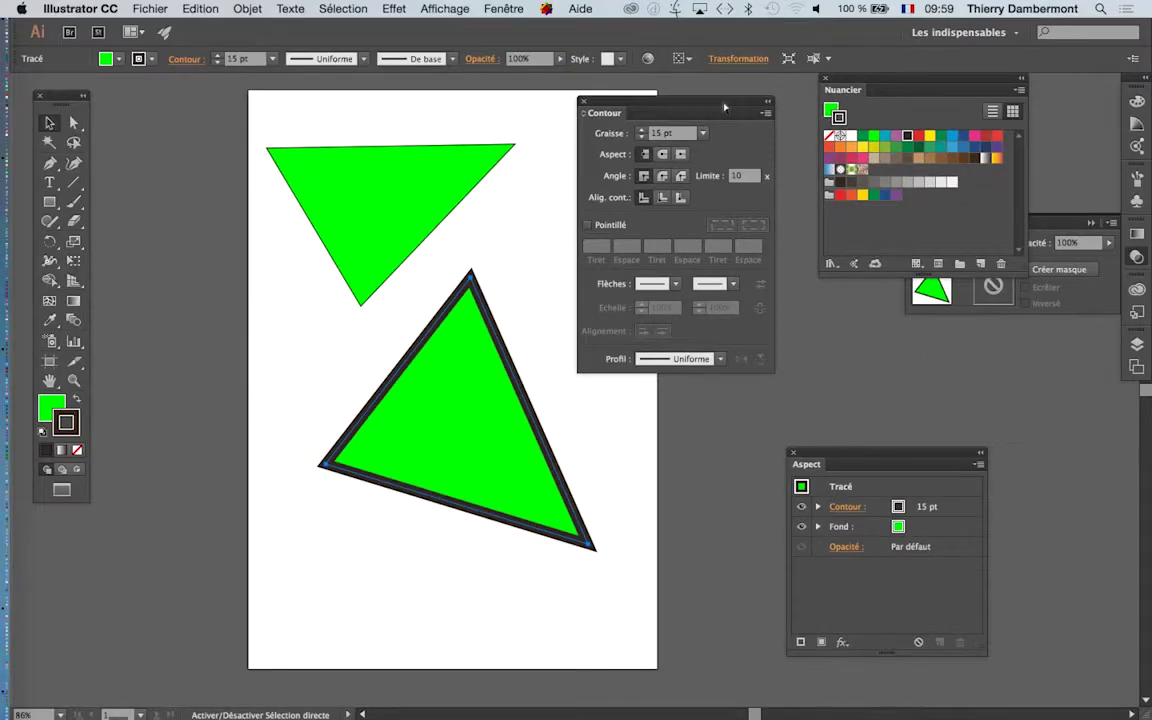
left_click_drag(695, 108, 679, 181)
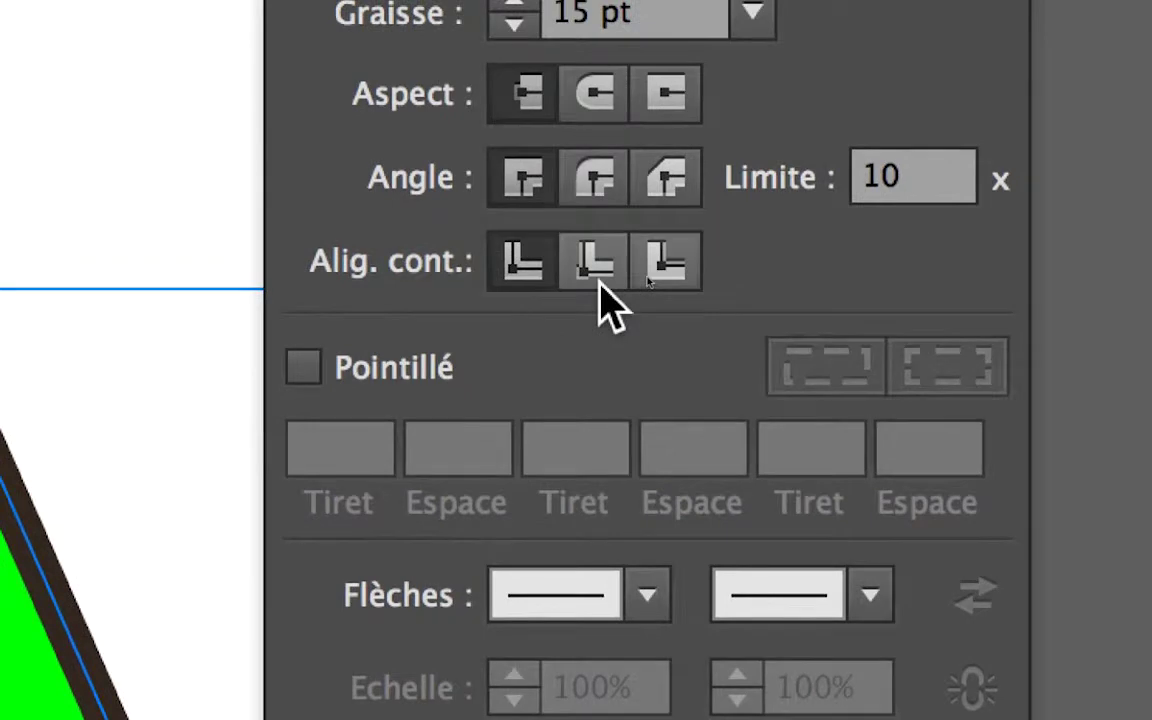
Set Alig. cont. to Contour aligné sur l'extérieur, giving a 15 pt Extérieur stroke.
left_click(600, 282)
left_click(615, 285)
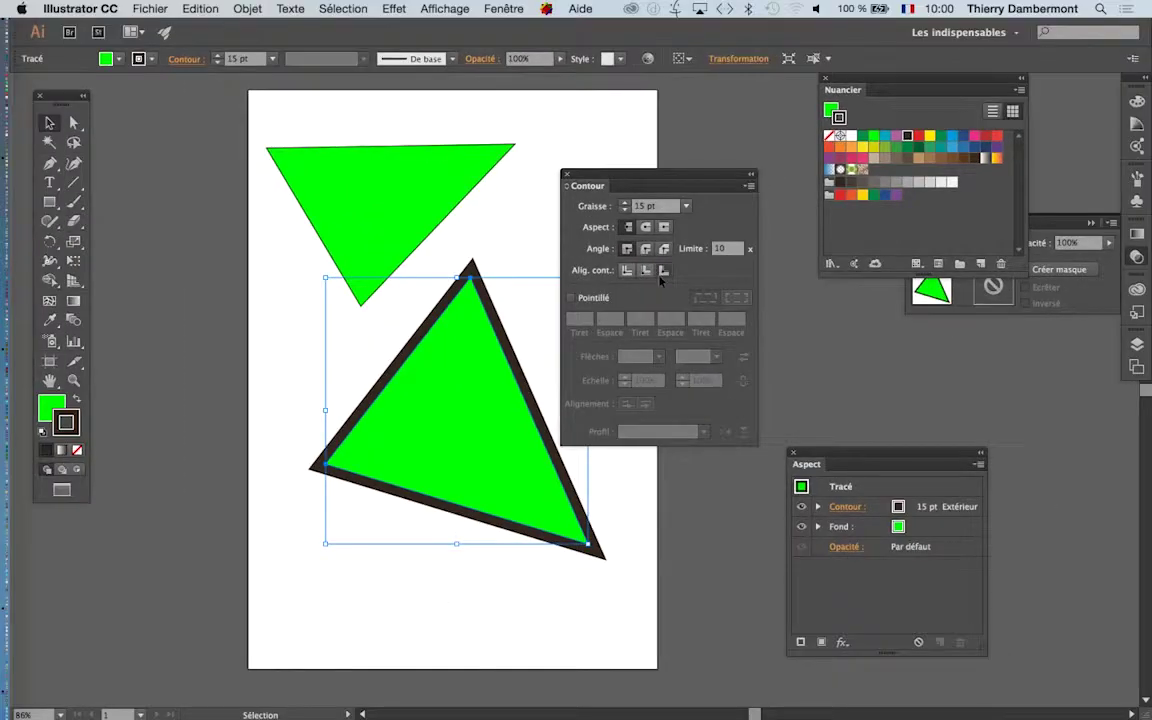
left_click(647, 272)
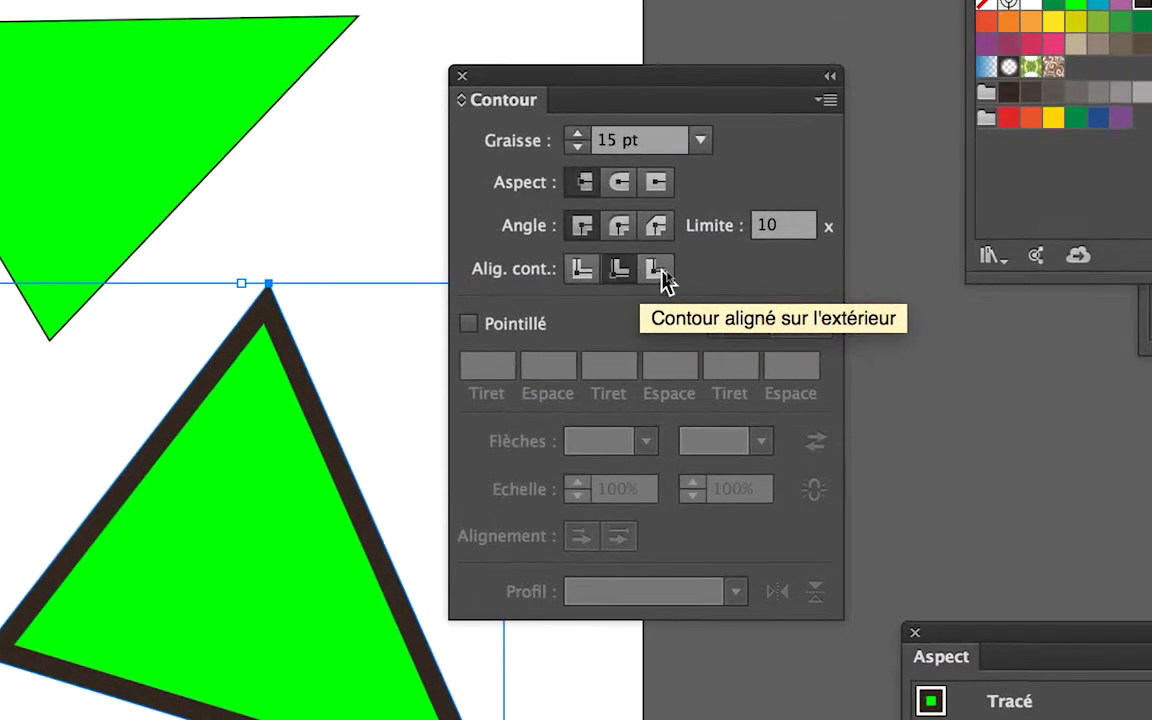
left_click(663, 270)
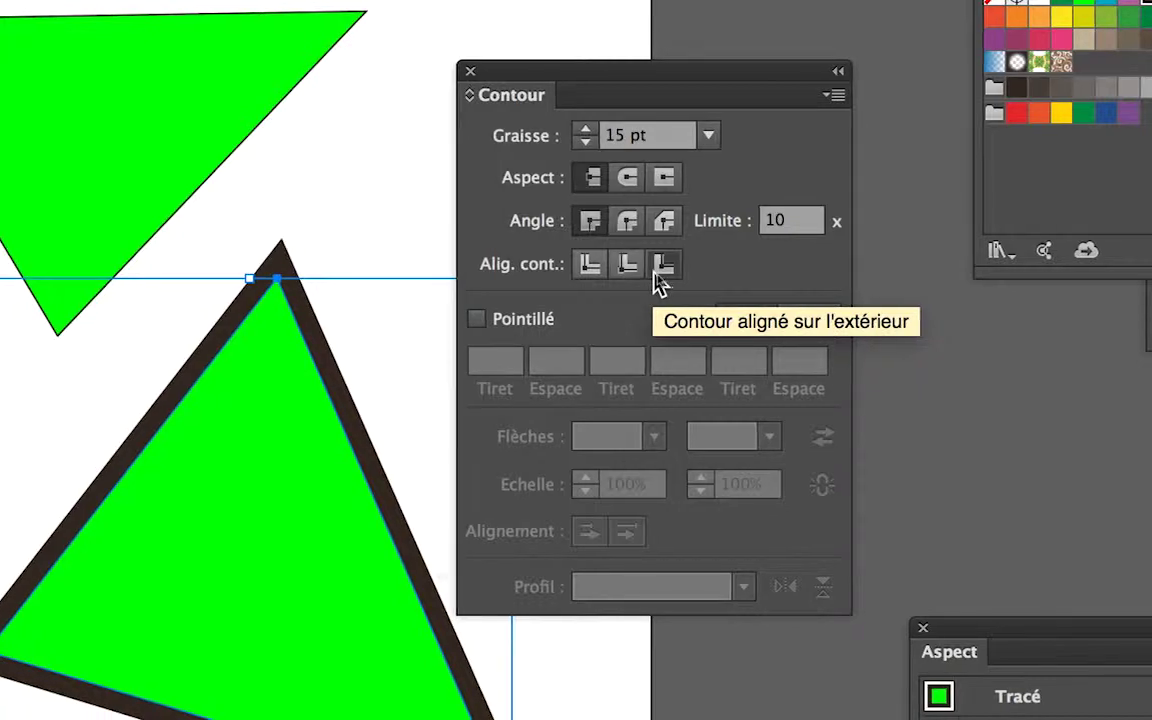
left_click(660, 266)
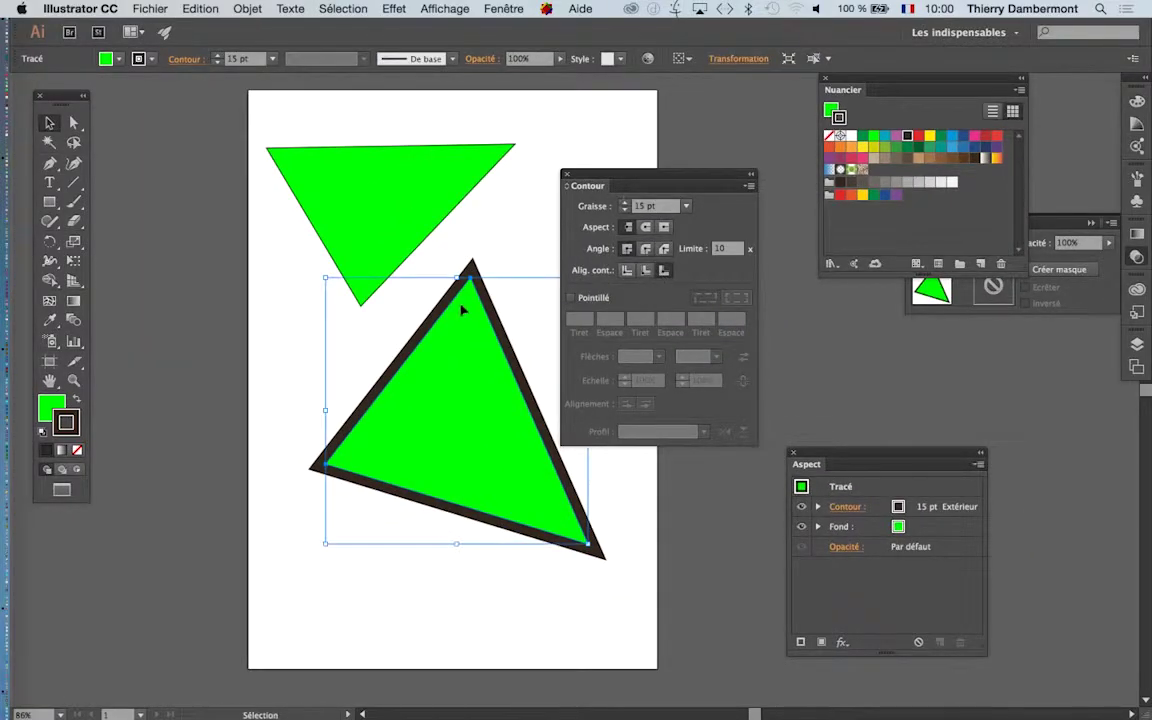
Collapse the Contour panel at lower left and place the Aspect panel beside the artboard.
key("v")
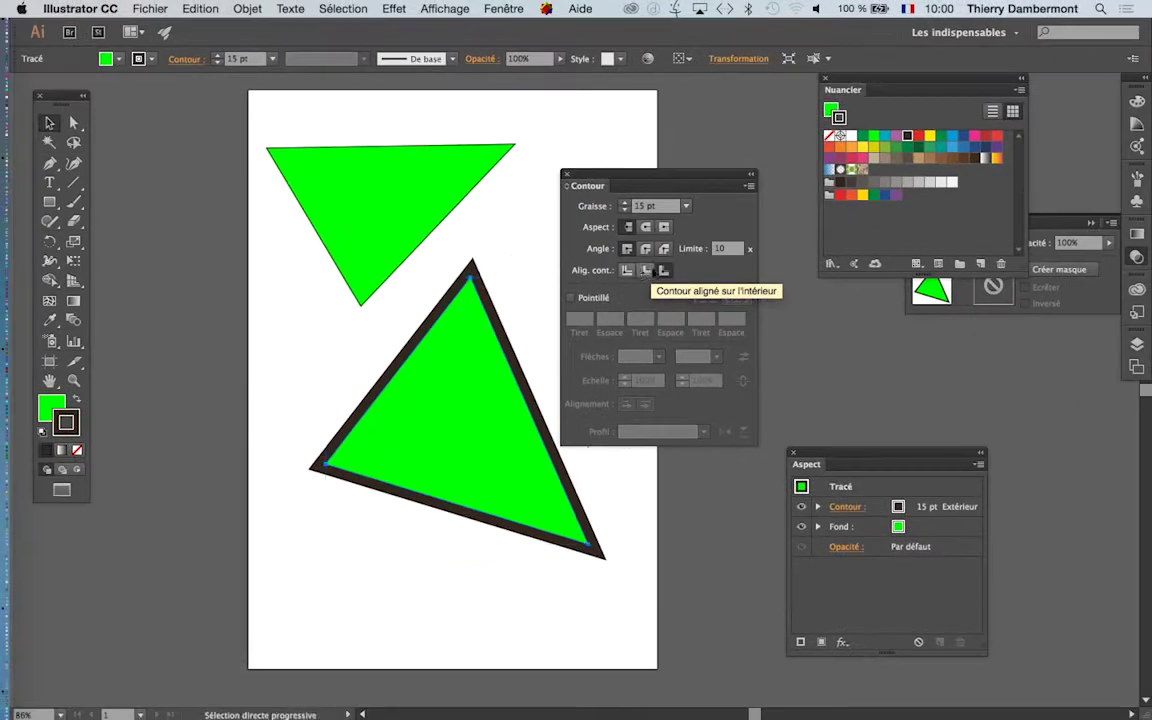
left_click_drag(698, 176, 237, 513)
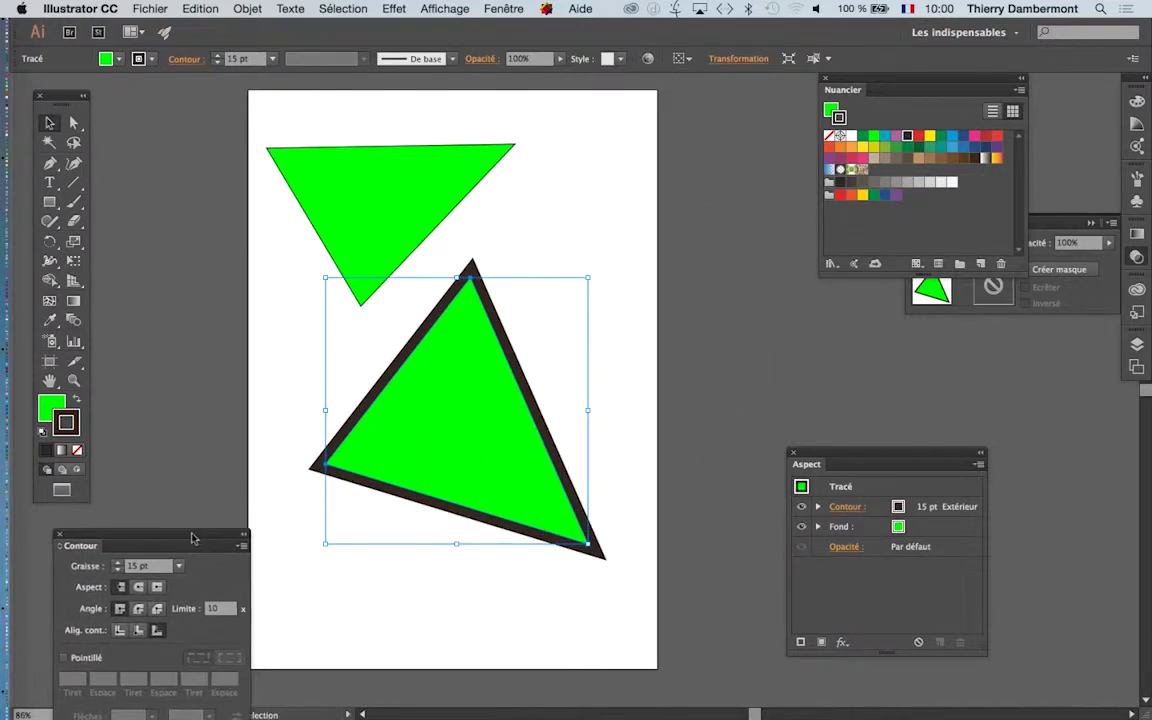
left_click_drag(237, 513, 213, 527)
double_click(213, 527)
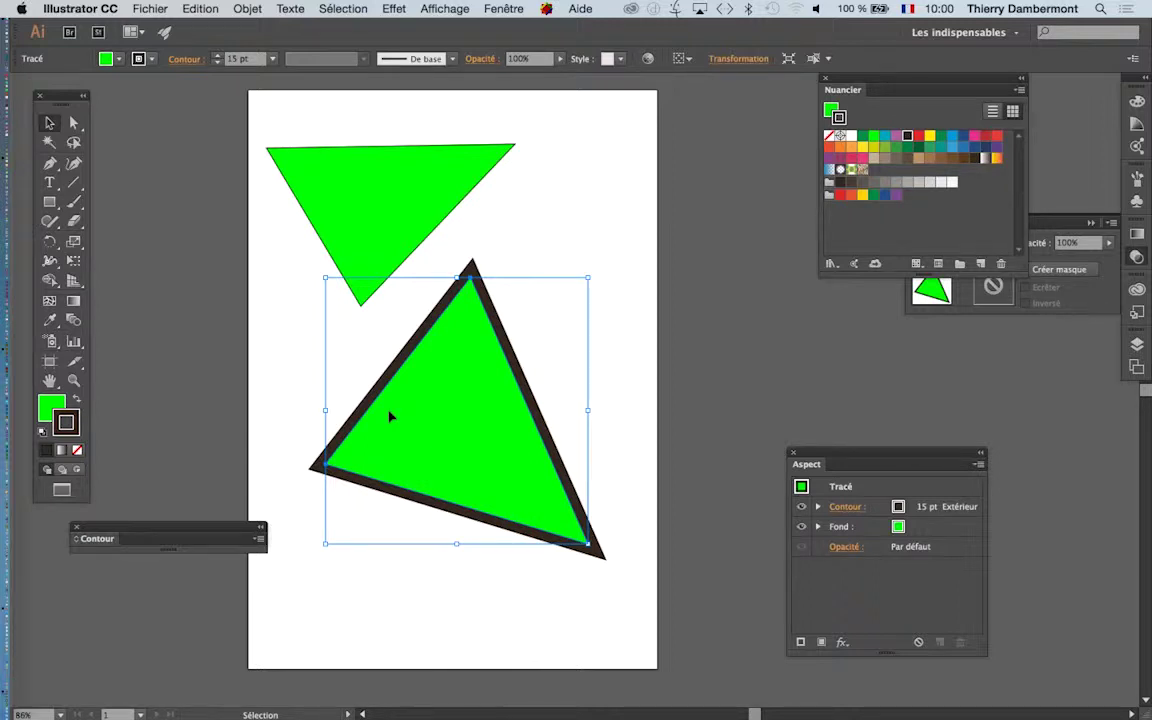
left_click_drag(815, 458, 640, 215)
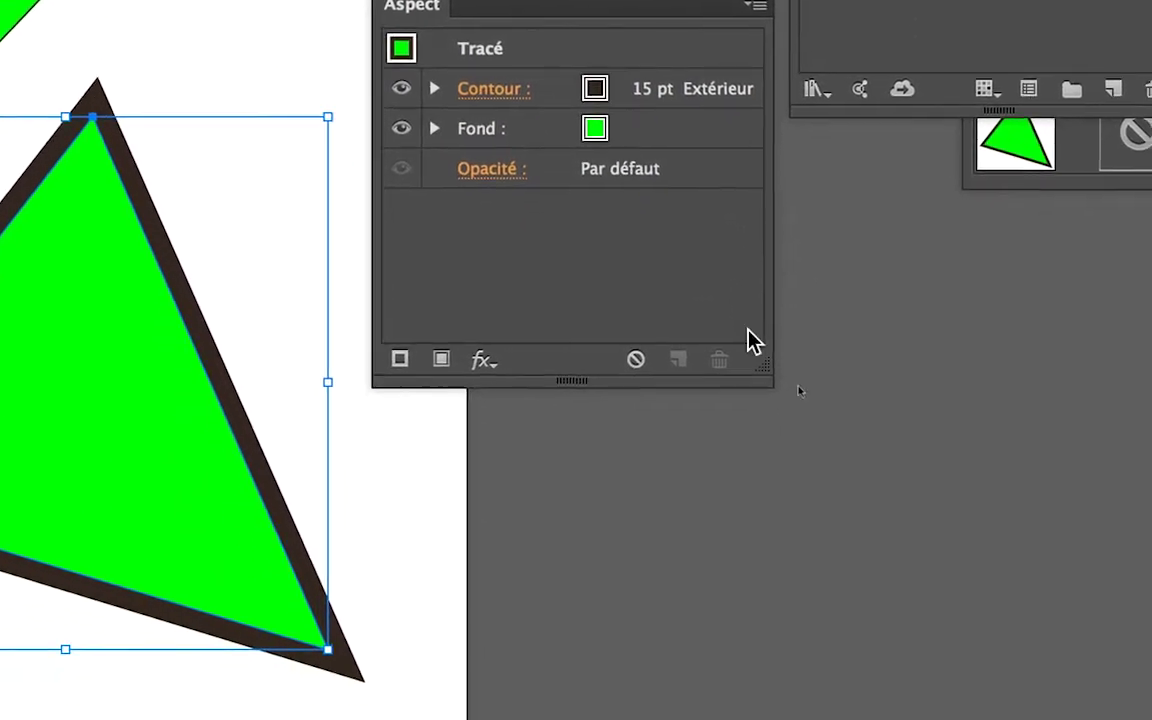
Enlarge the Aspect panel and reselect the lower triangle to list its green fill and 15 pt outside stroke.
mouse_move(760, 364)
left_mouse_down()
mouse_move(797, 359)
mouse_move(824, 372)
left_mouse_up()
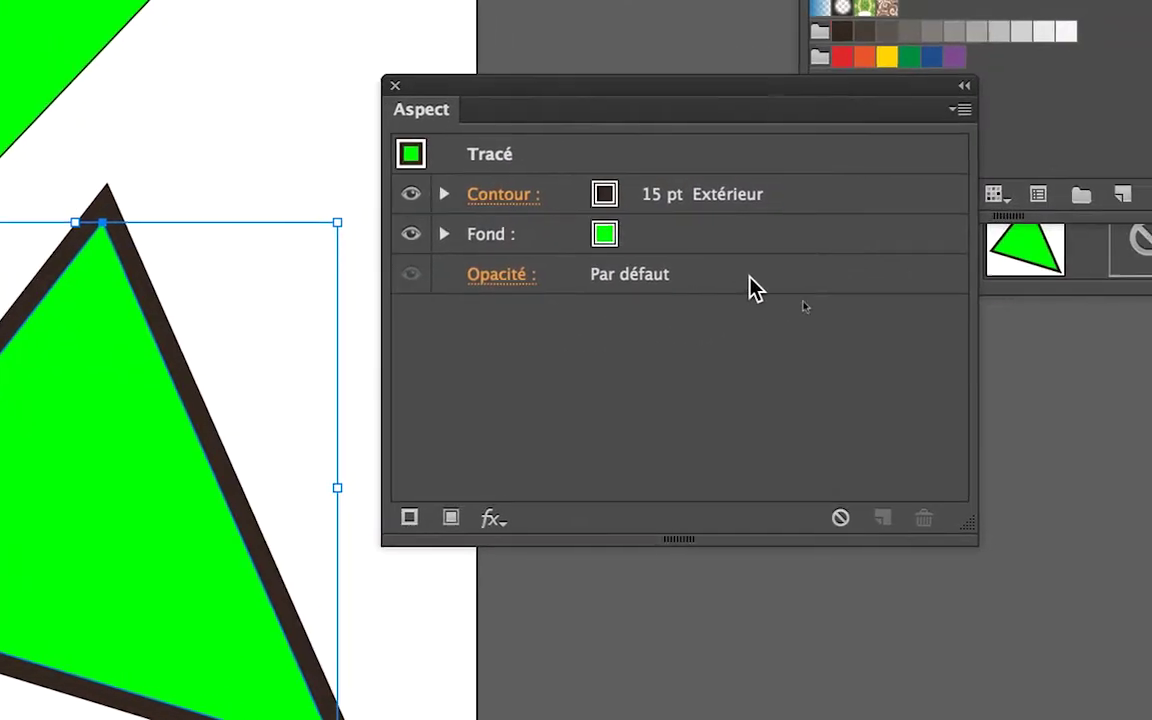
left_click(765, 252)
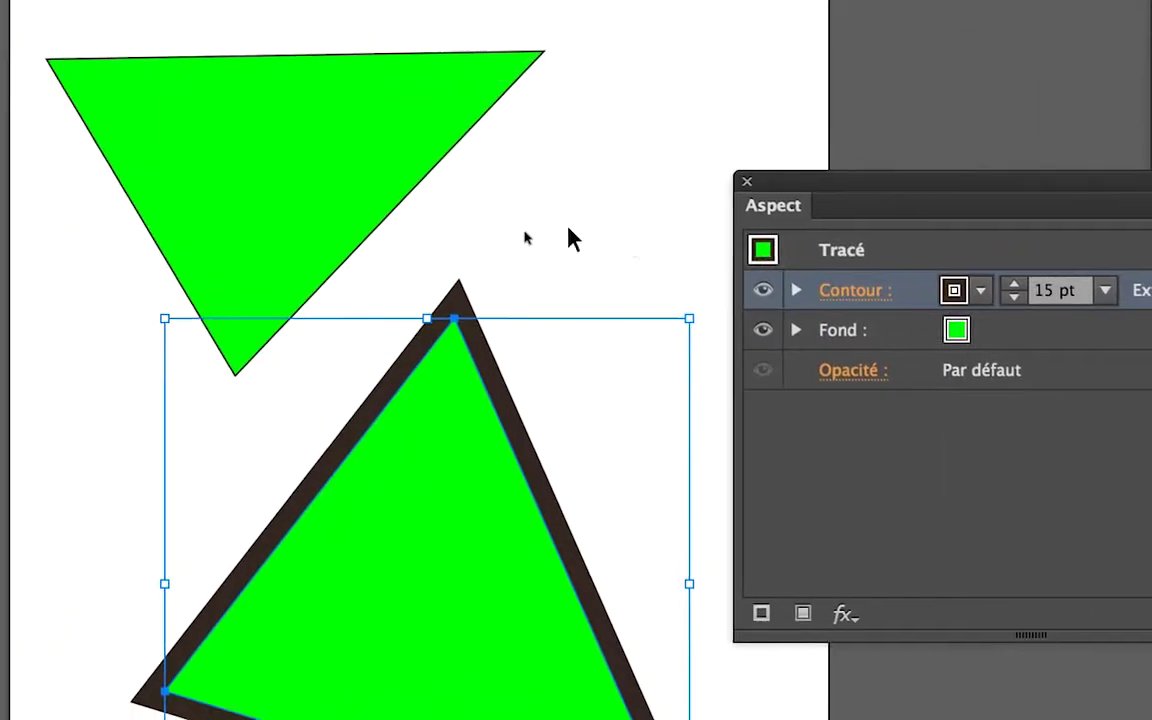
left_click(574, 207)
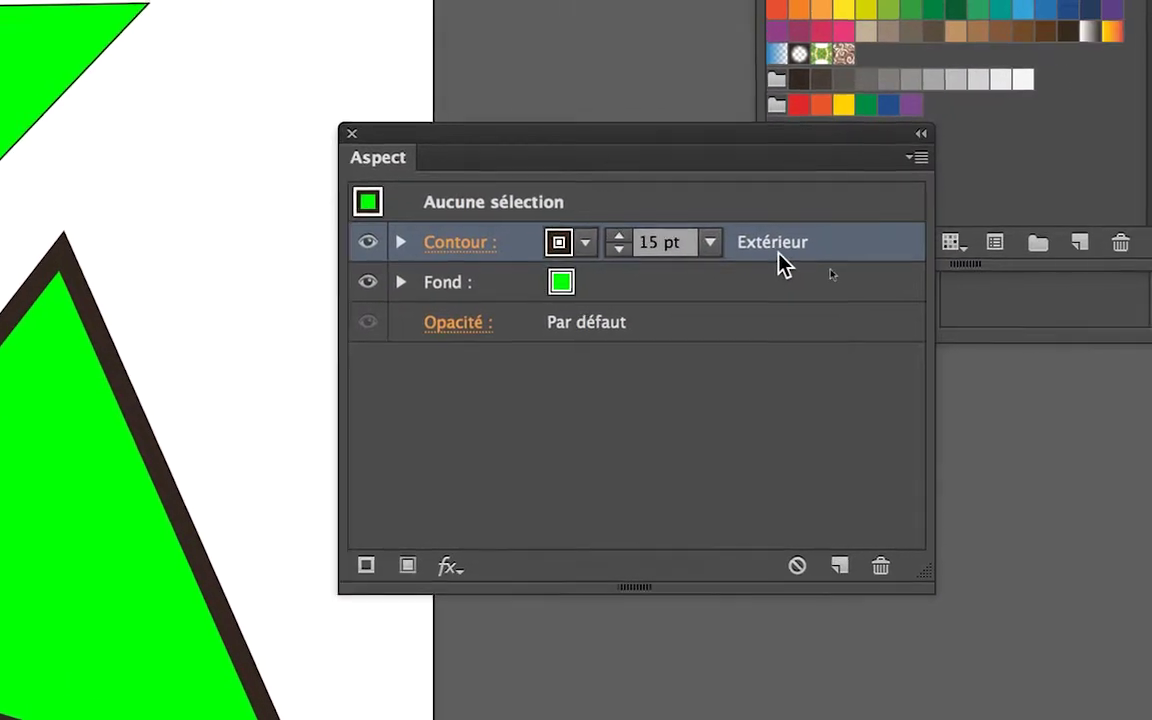
left_click(782, 264)
left_click(786, 236)
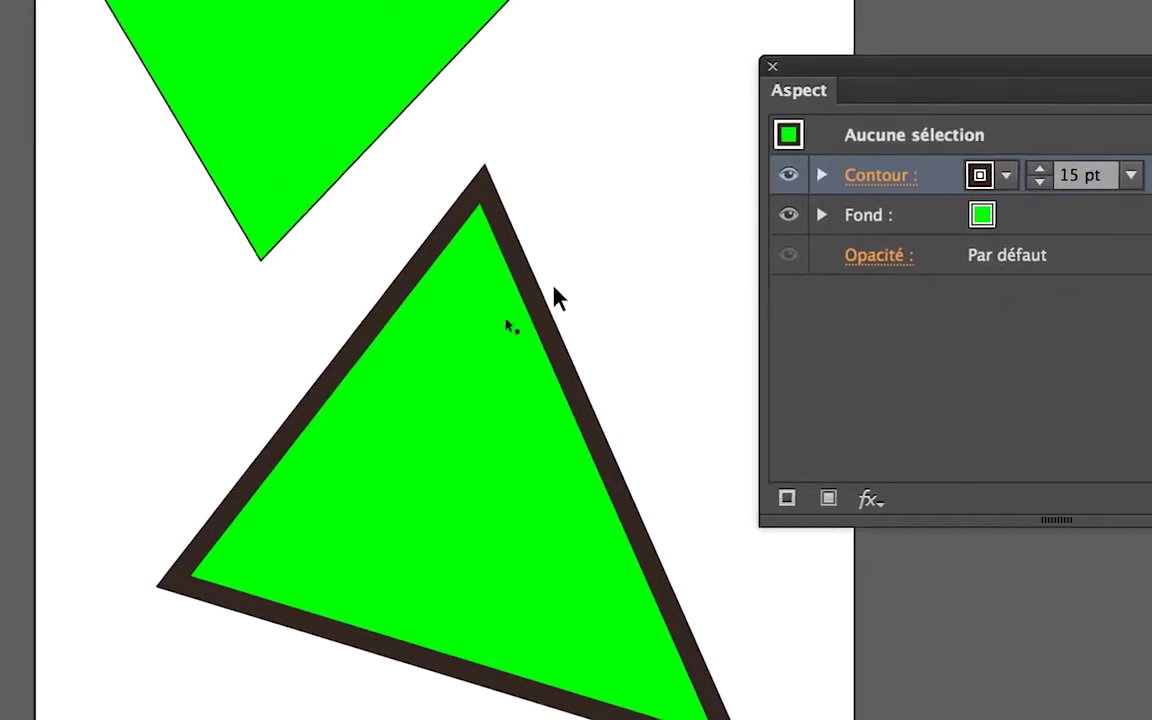
left_click(545, 300)
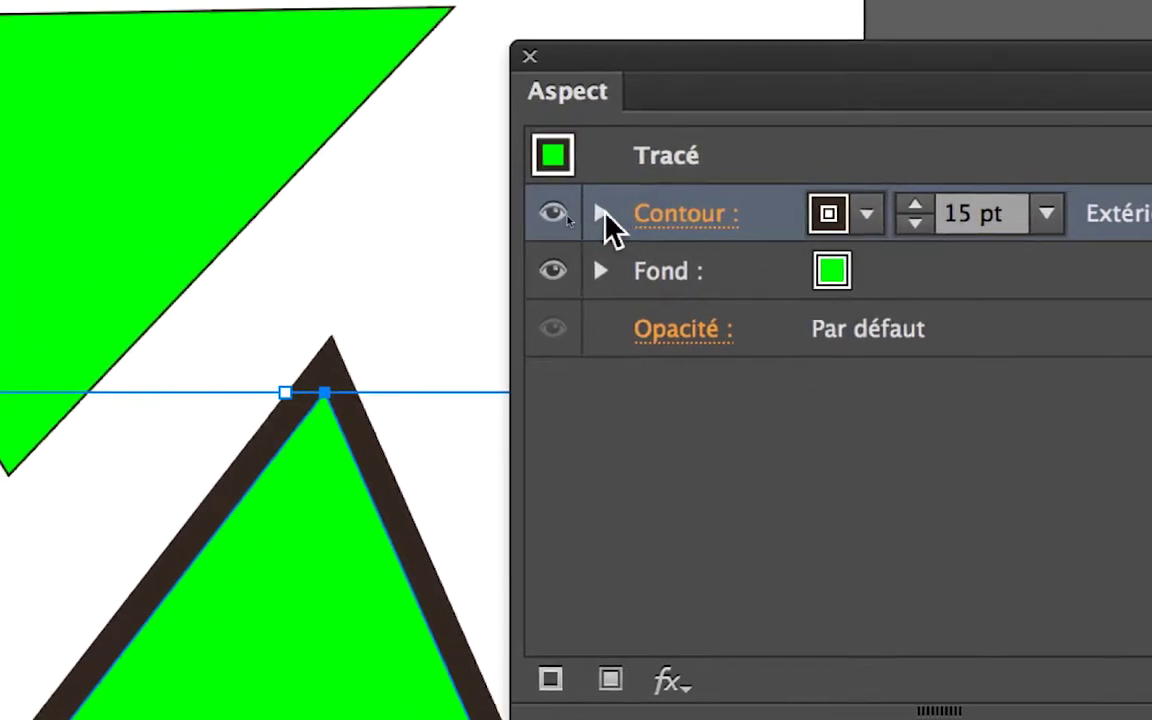
Expand the stroke entry in the Aspect panel to reveal its opacity.
left_click(604, 214)
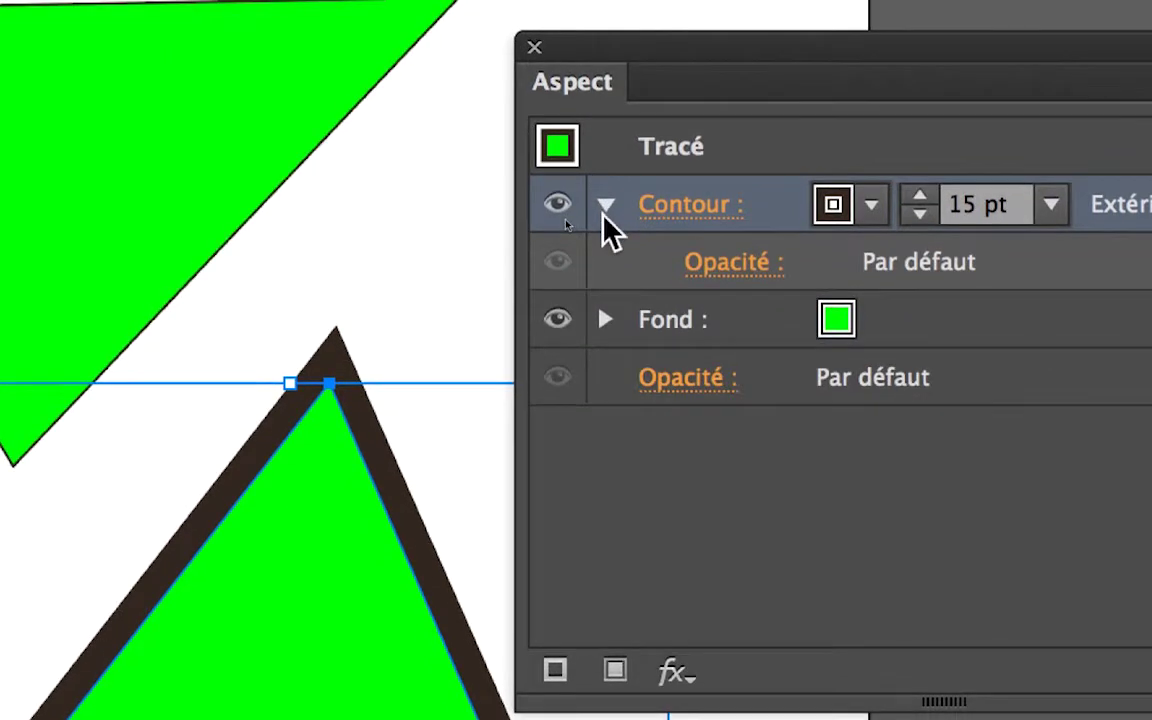
left_click(604, 213)
left_click(604, 213)
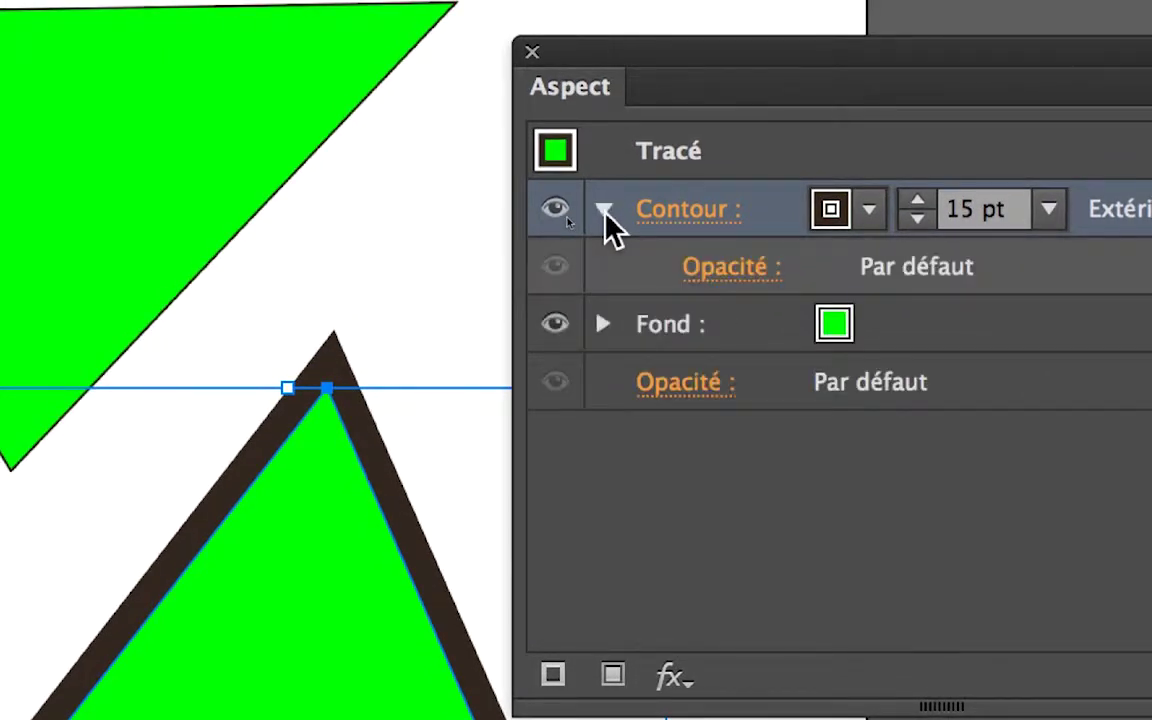
left_click(604, 212)
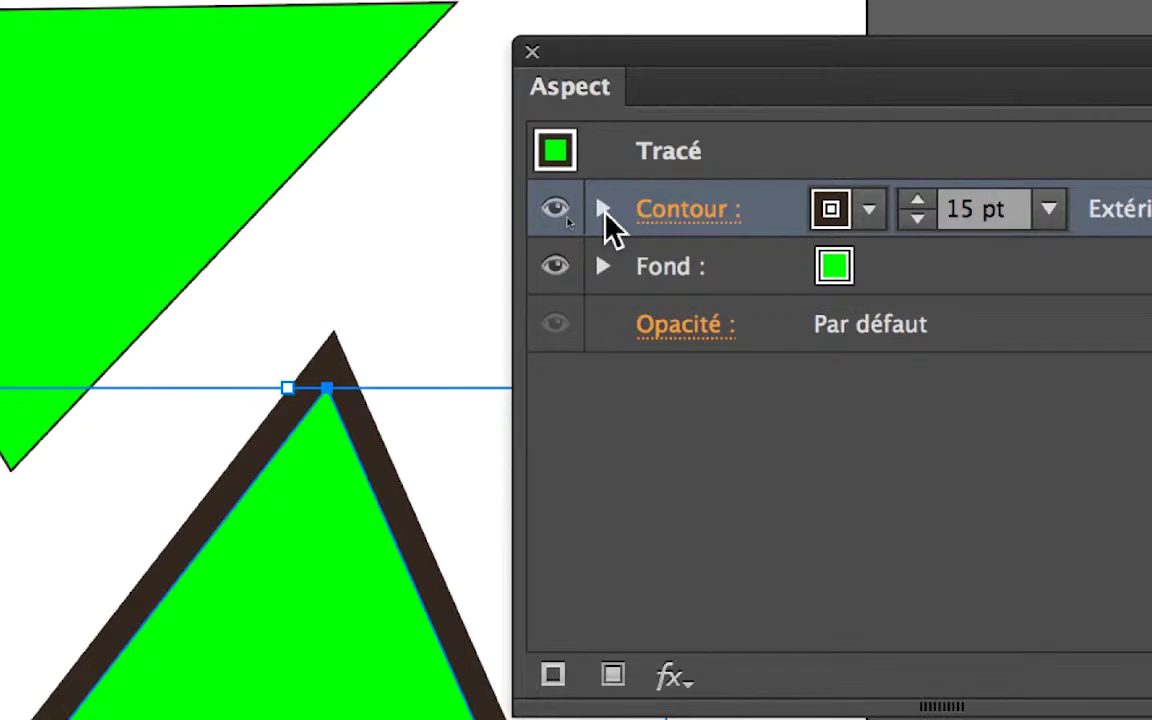
left_click(604, 211)
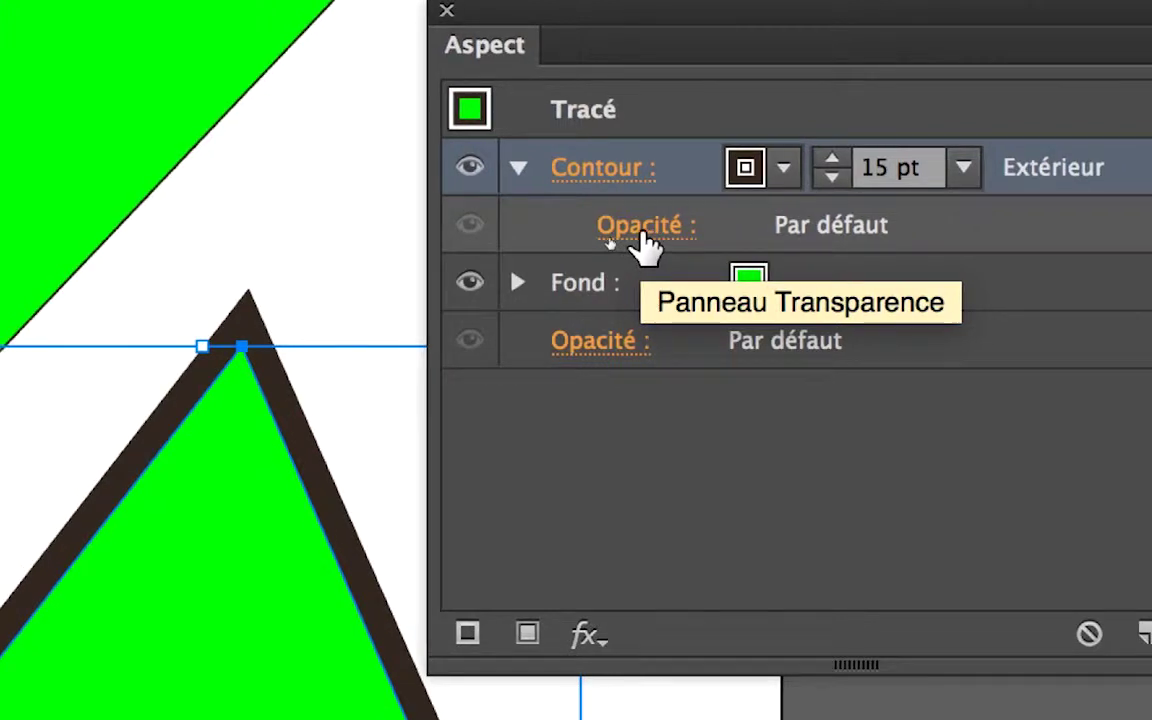
Set the stroke's Opacité to 40% so the 15 pt outline turns light grey.
left_click(641, 230)
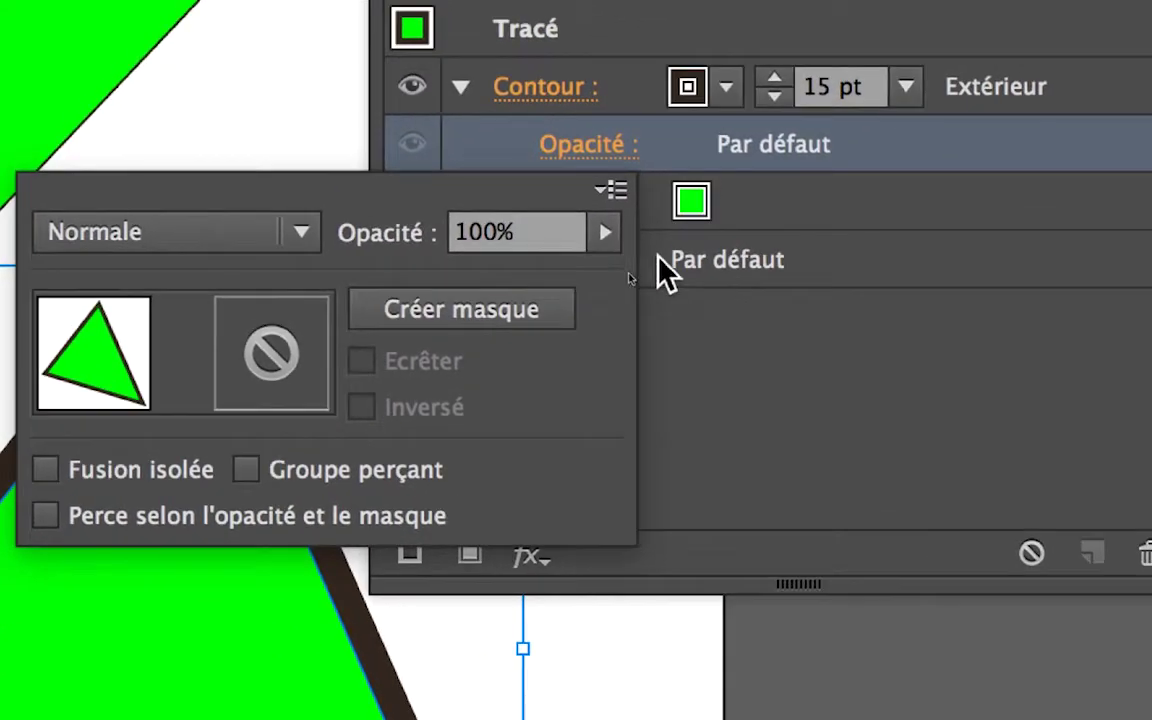
left_click(645, 262)
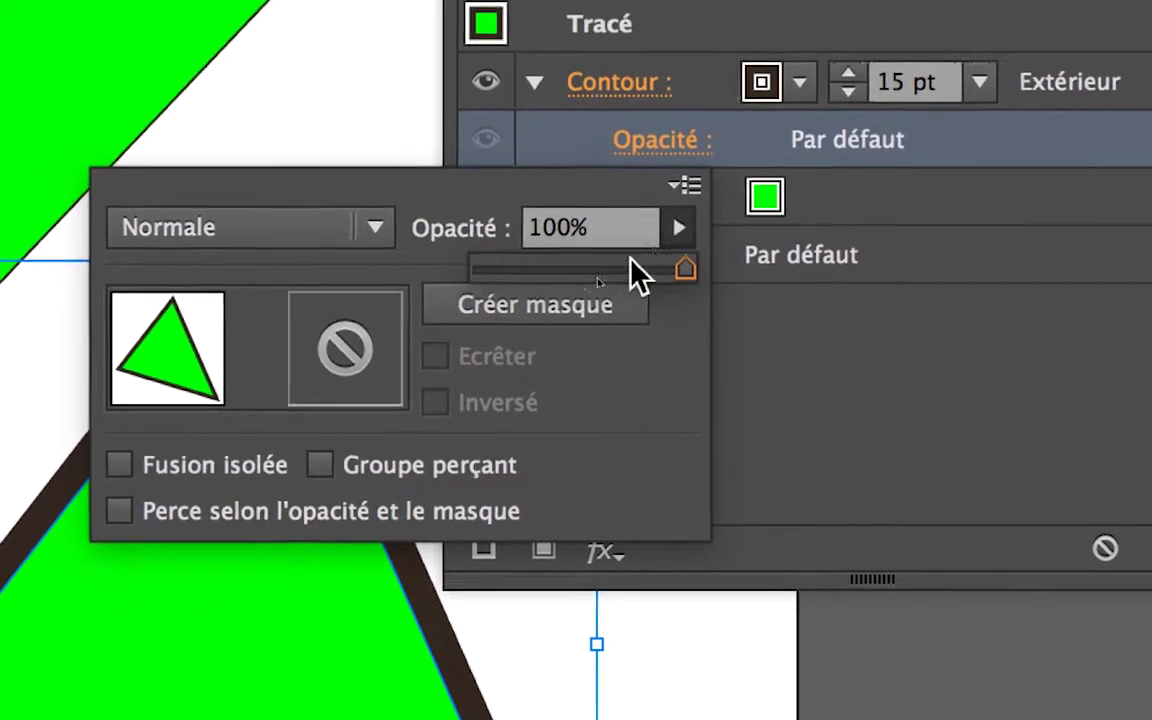
left_click_drag(624, 260, 607, 268)
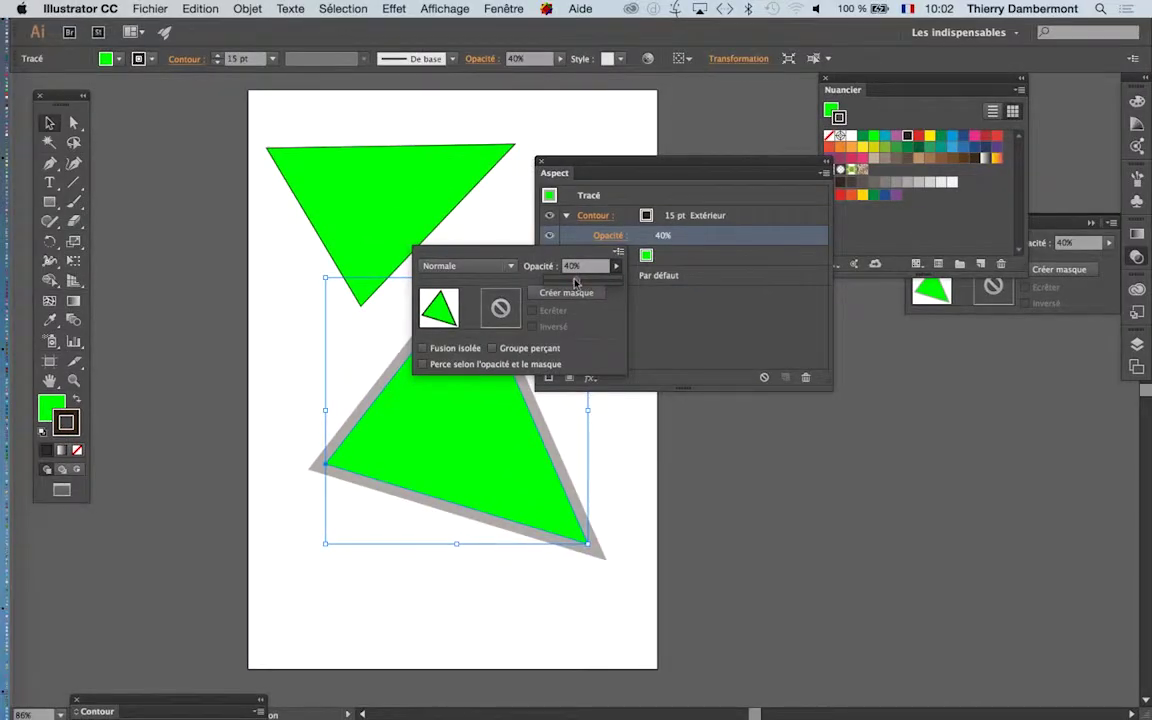
key("Return")
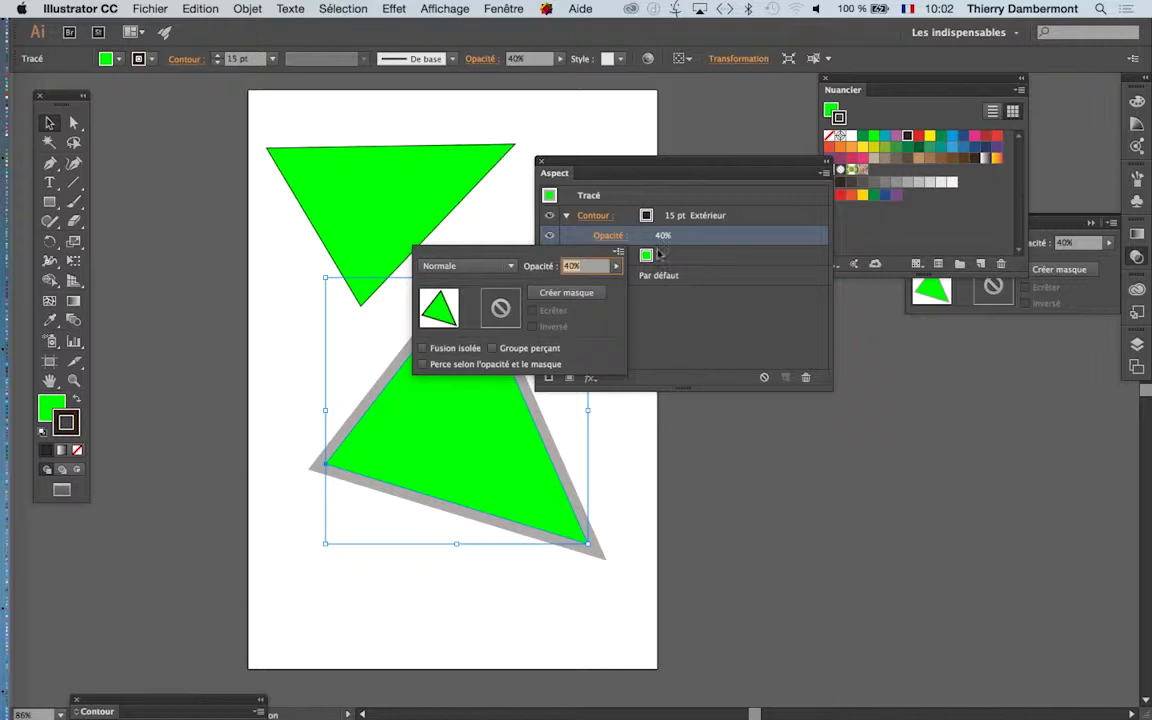
left_click(626, 170)
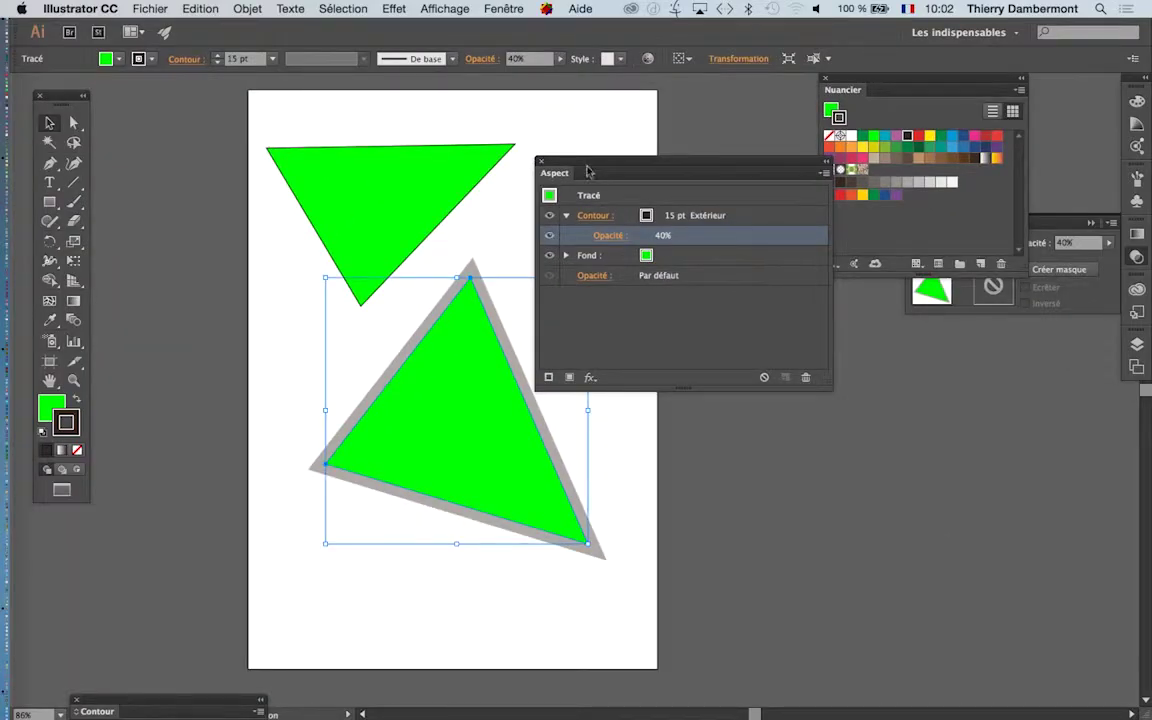
Move the Aspect panel aside and drag the grey-outlined triangle up-left onto the green triangle.
left_click_drag(589, 166, 813, 418)
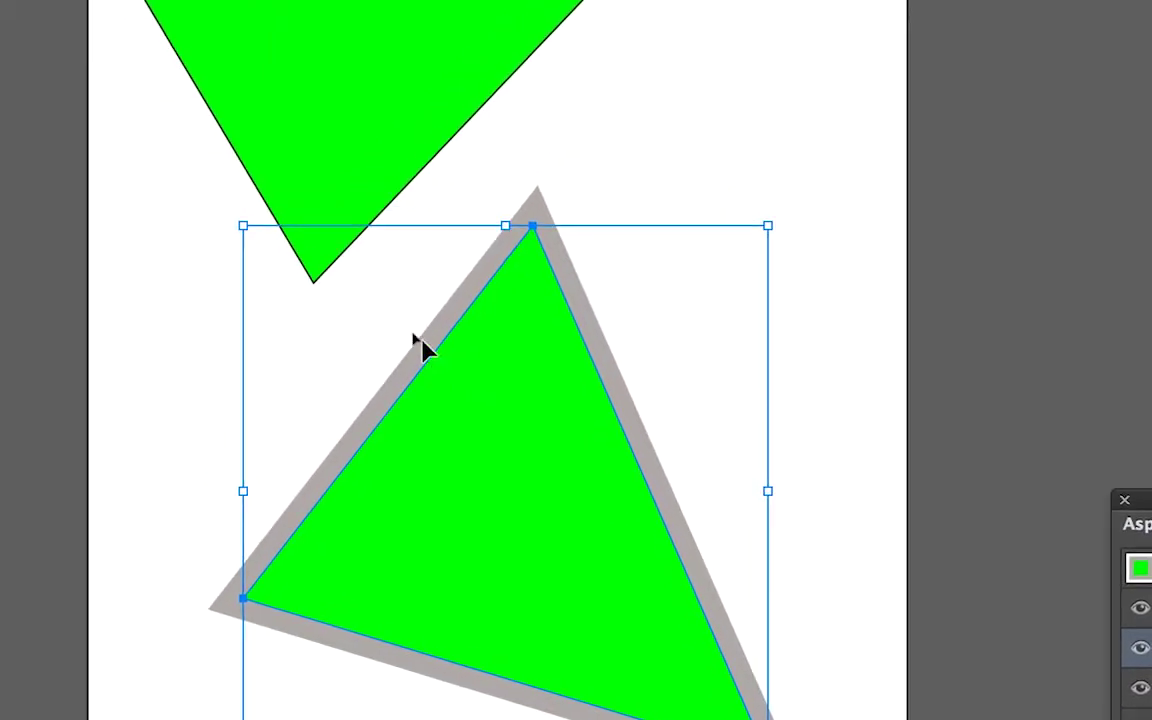
left_click_drag(421, 340, 381, 296)
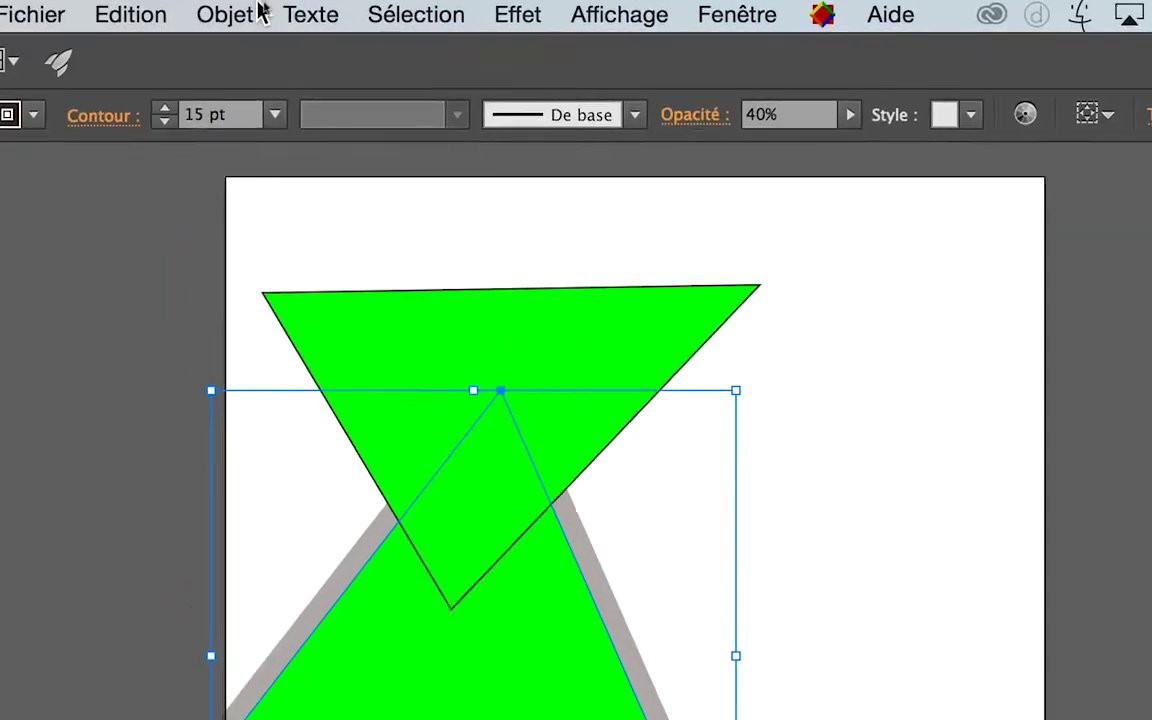
Bring the grey-outlined triangle to the front and centre it over the inverted triangle as a star.
left_click(258, 12)
mouse_move(150, 31)
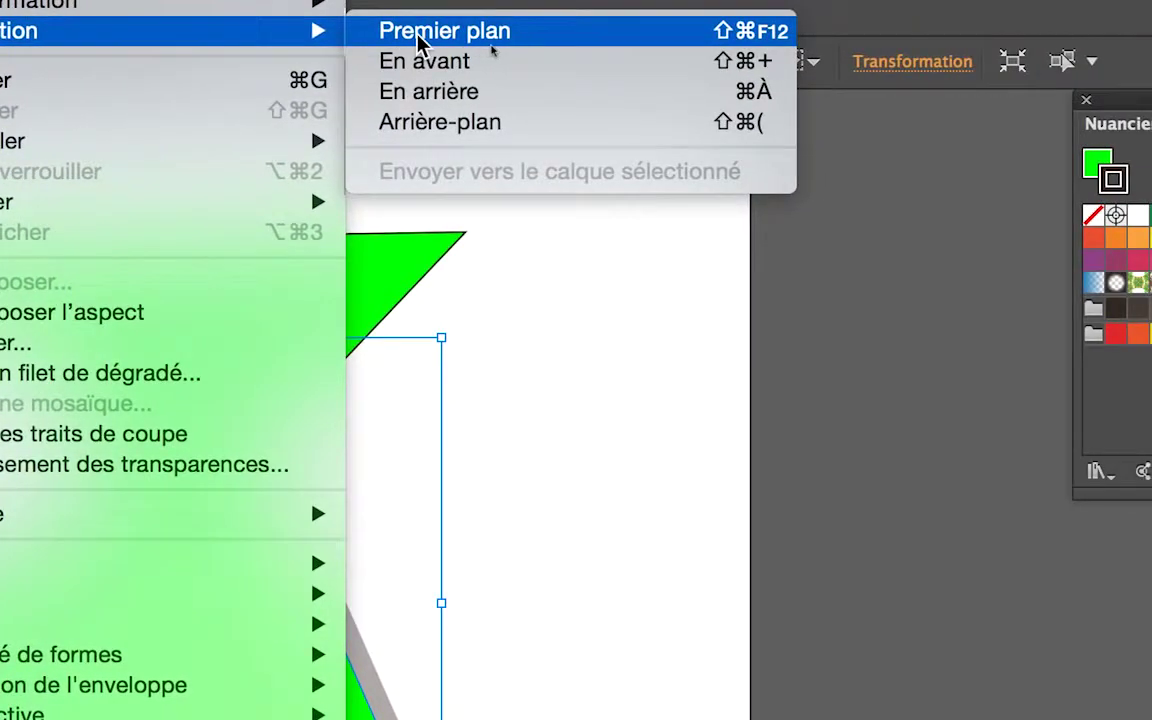
left_click(510, 32)
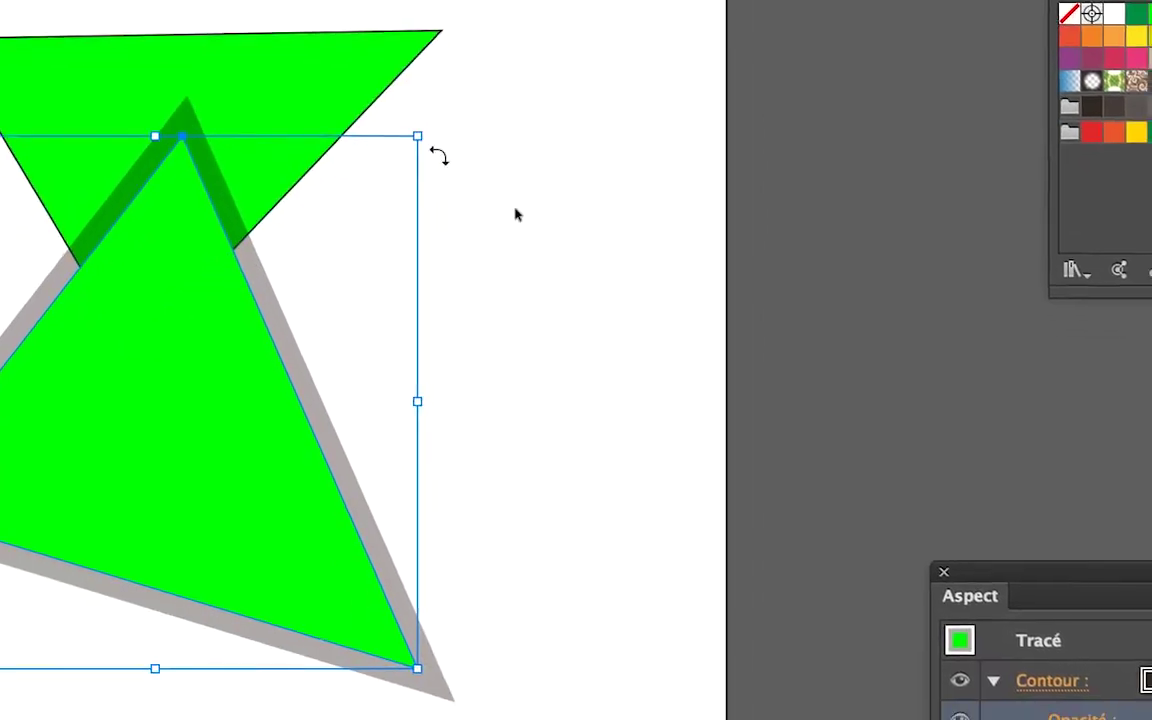
left_click(518, 213)
left_click_drag(350, 196, 318, 212)
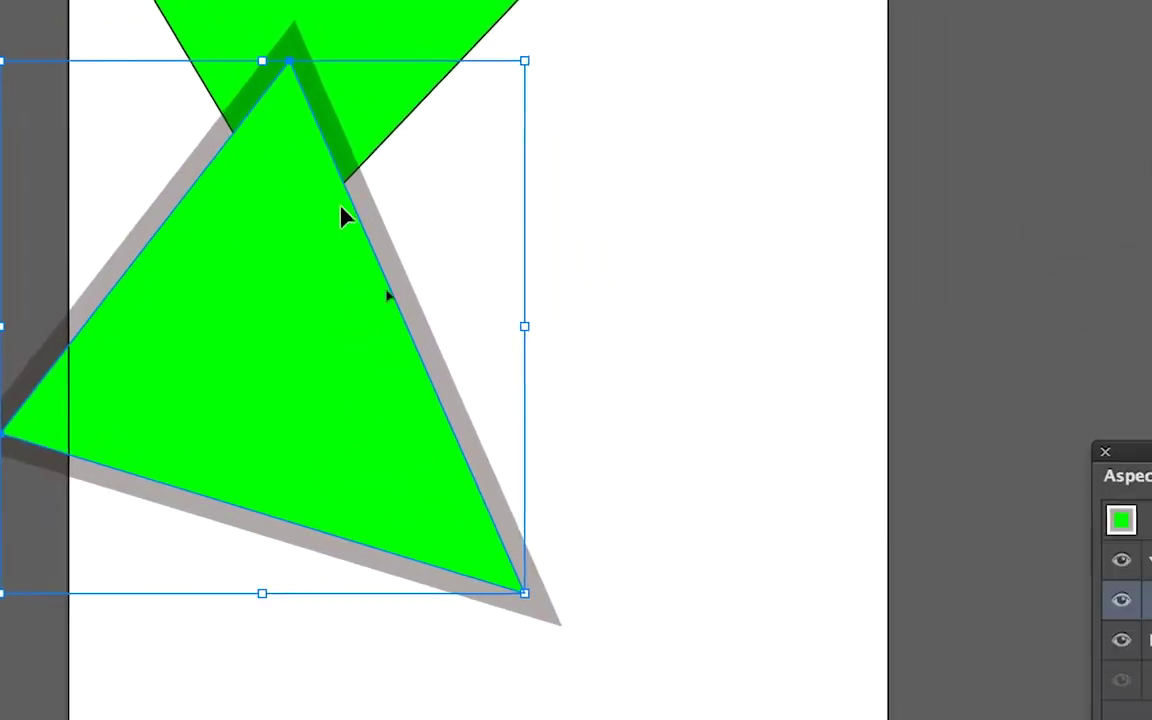
left_click_drag(318, 212, 365, 200)
key("Escape")
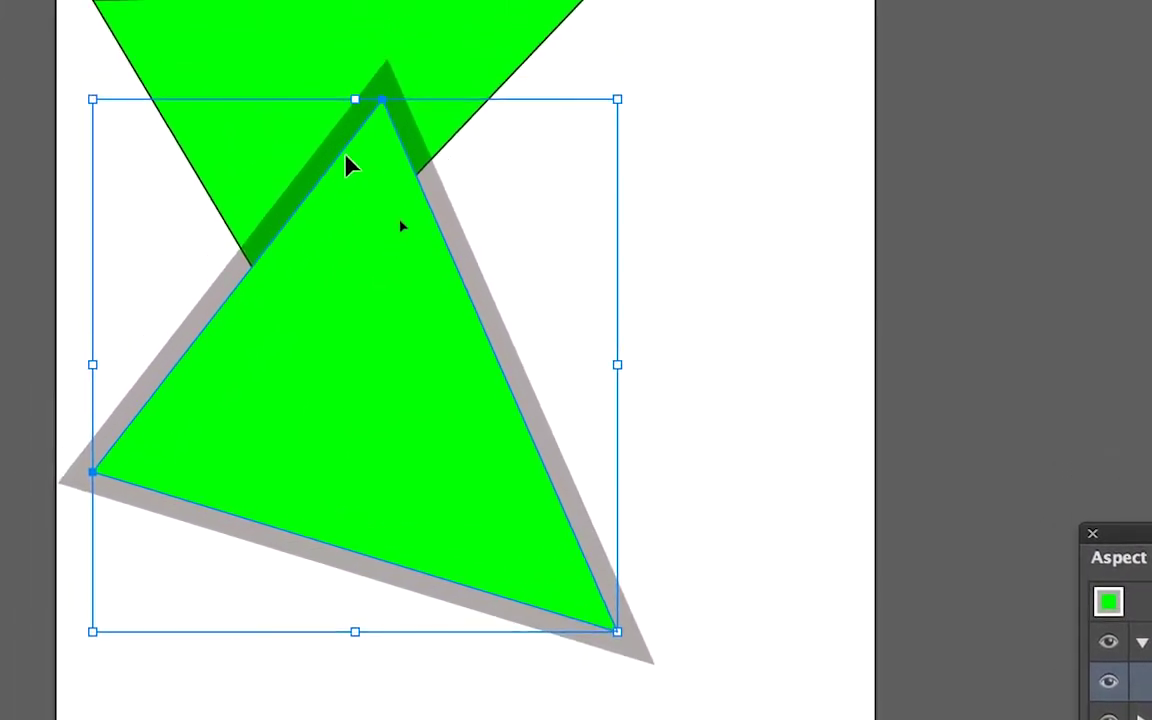
mouse_move(347, 162)
left_mouse_down()
mouse_move(370, 137)
mouse_move(400, 331)
mouse_move(523, 404)
left_mouse_up()
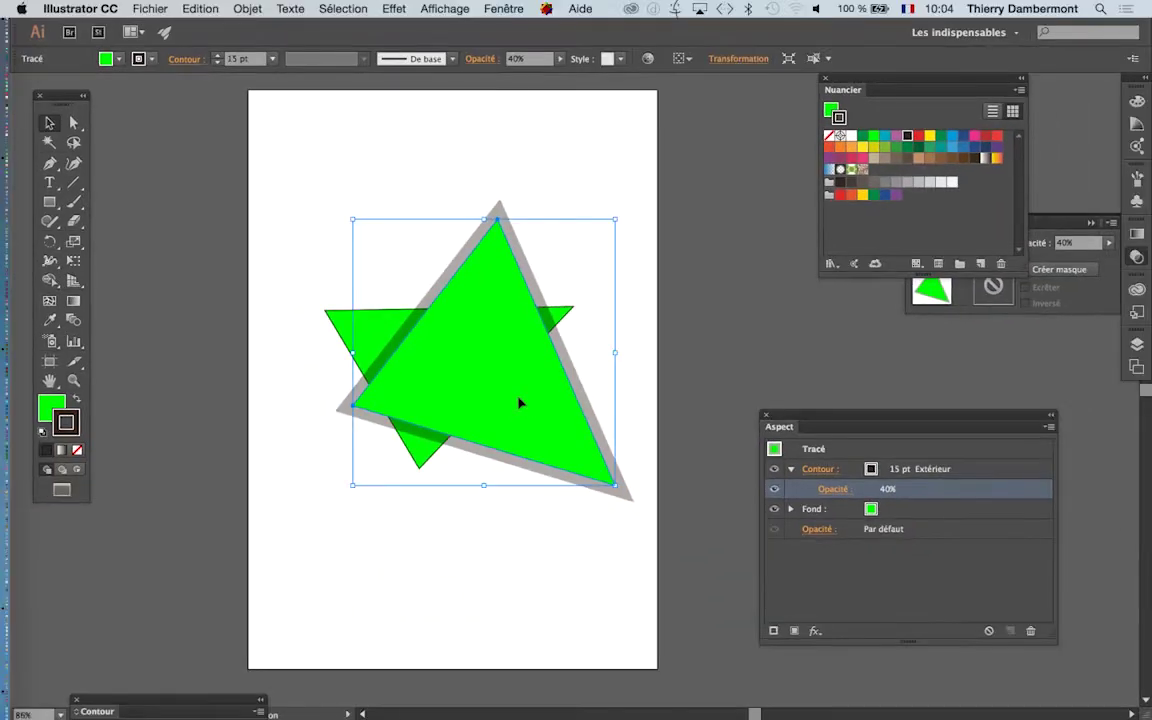
mouse_move(840, 418)
left_mouse_down()
mouse_move(725, 288)
mouse_move(718, 258)
left_mouse_up()
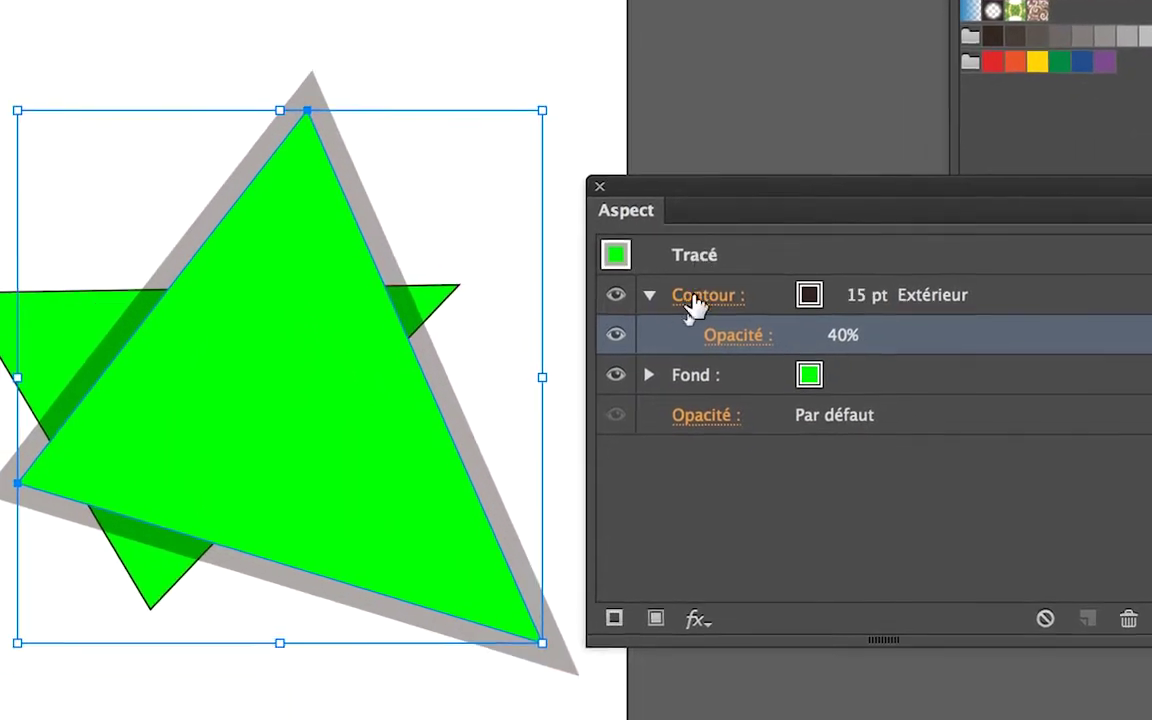
left_click(675, 292)
left_click(675, 292)
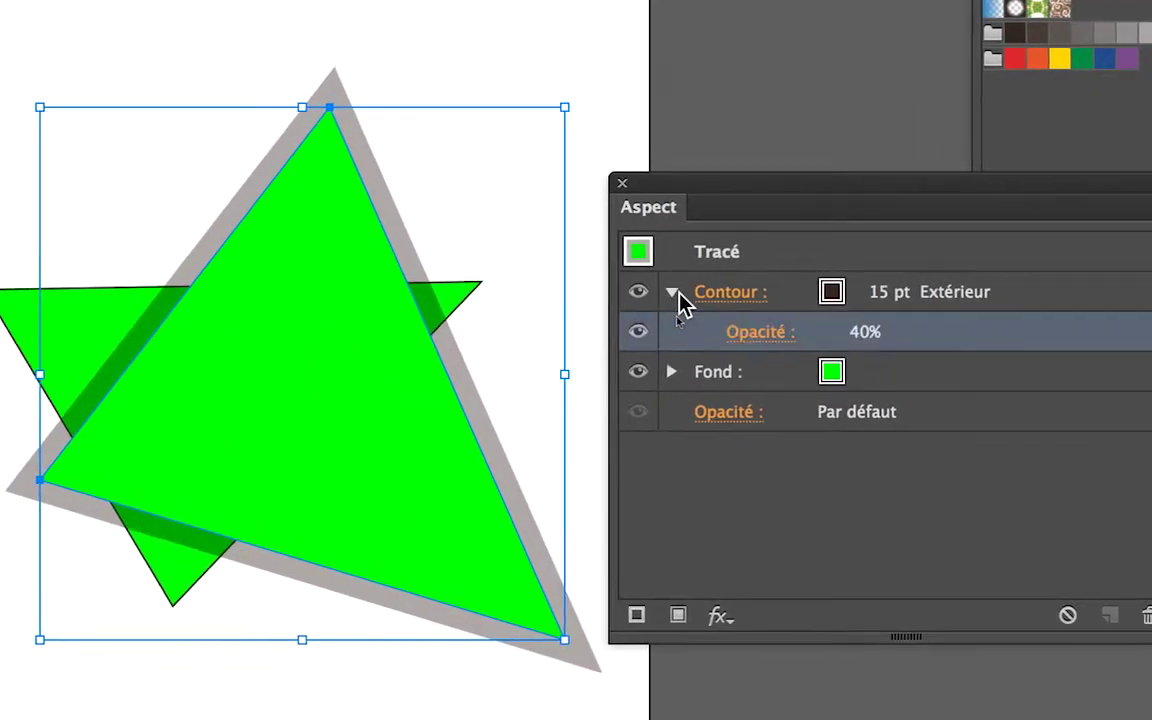
left_click(712, 308)
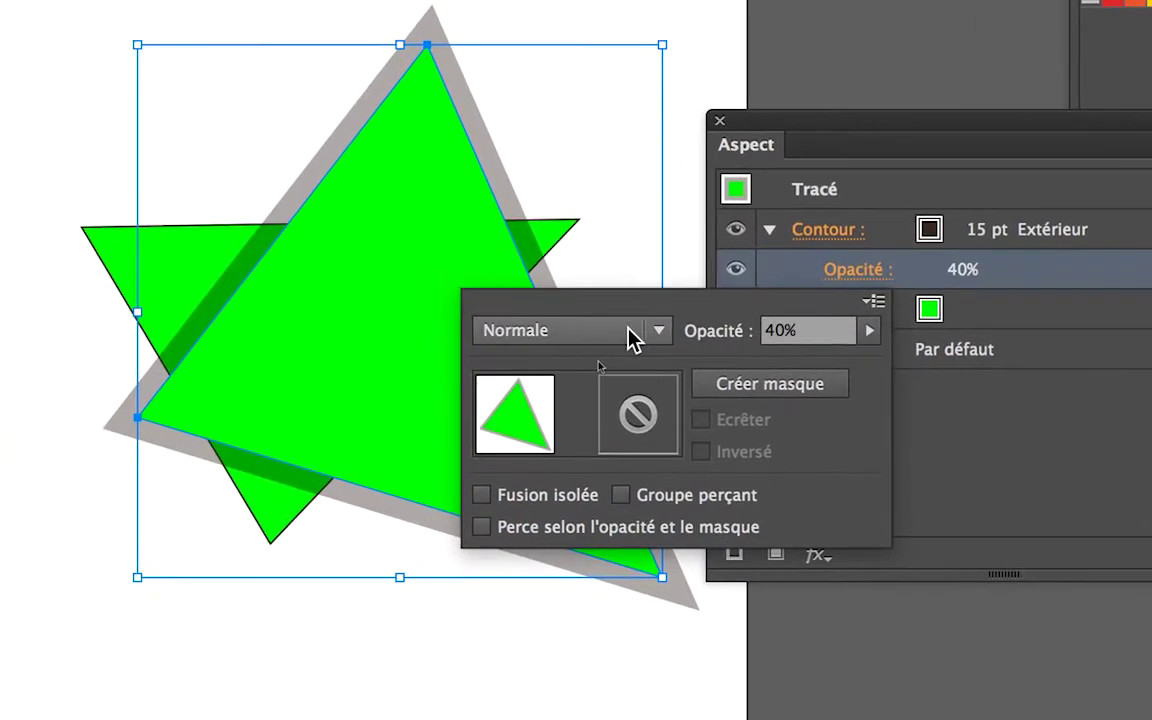
left_click(495, 365)
left_click(634, 340)
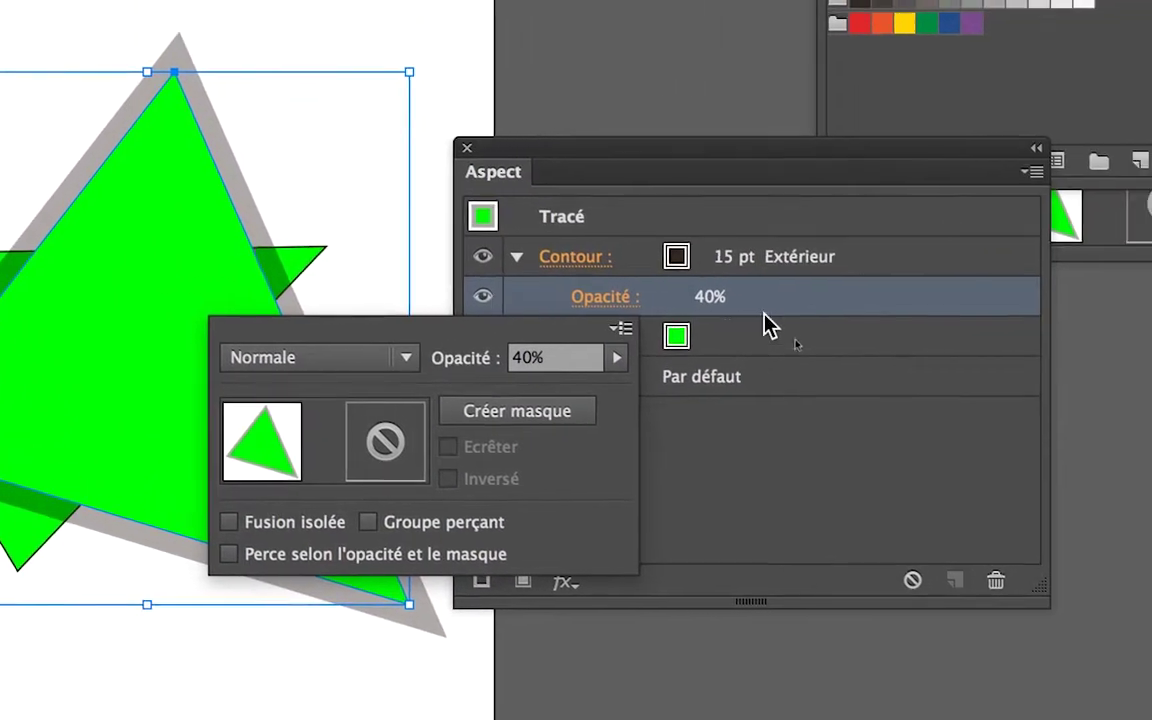
left_click(766, 322)
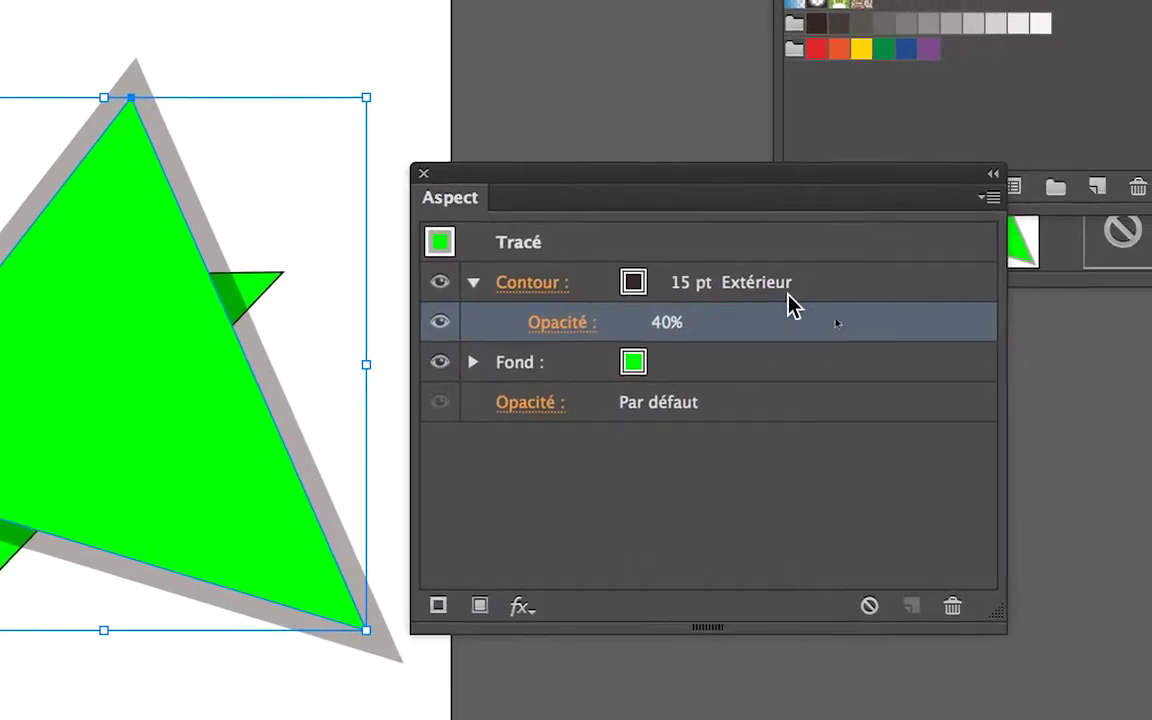
left_click(790, 280)
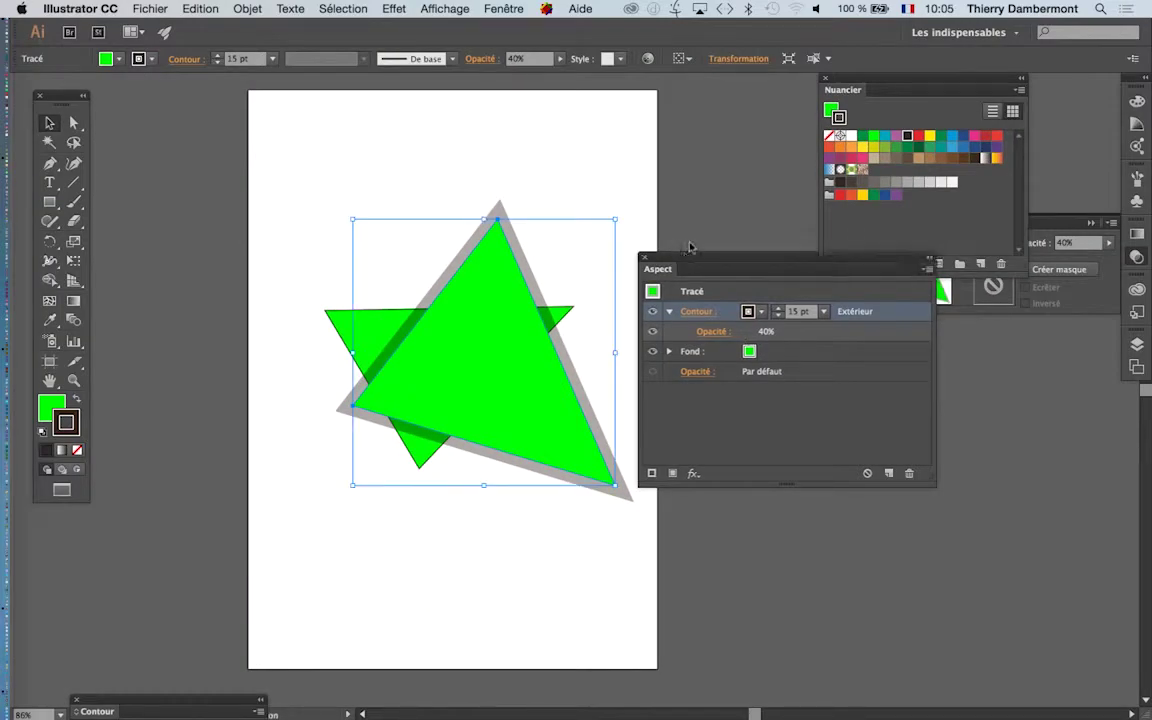
left_click_drag(690, 266, 700, 214)
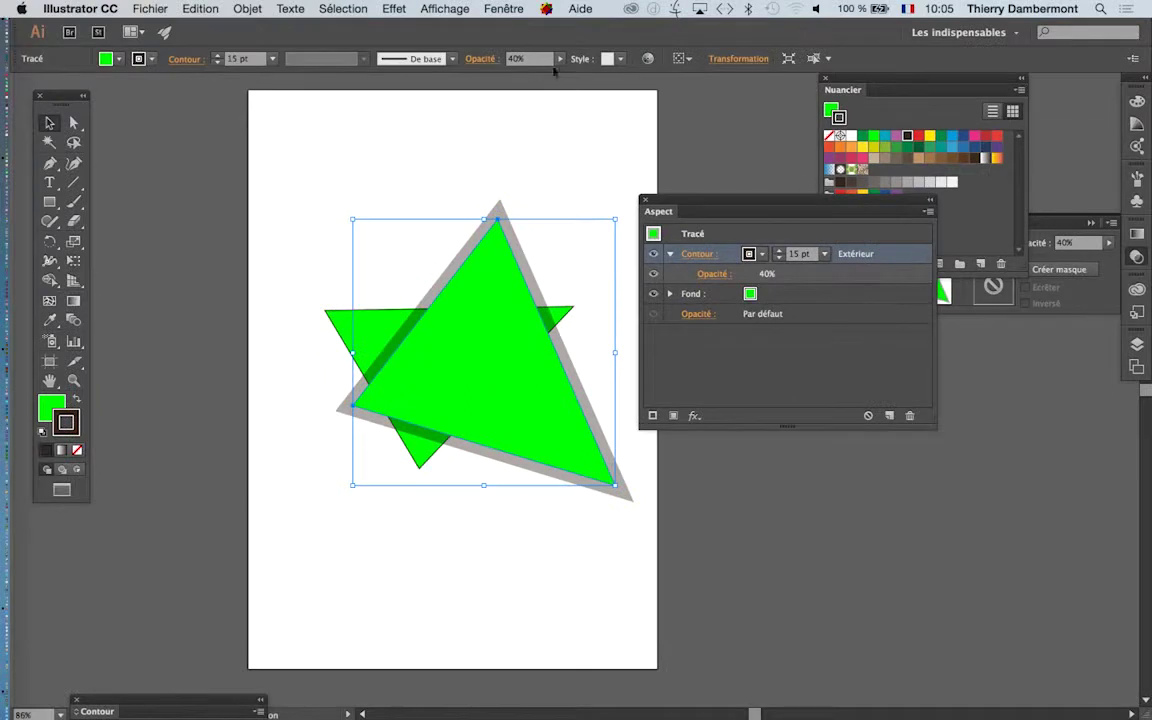
Apply the Effet > Tracé > Décalage effect with Aperçu preview turned on.
left_click(400, 9)
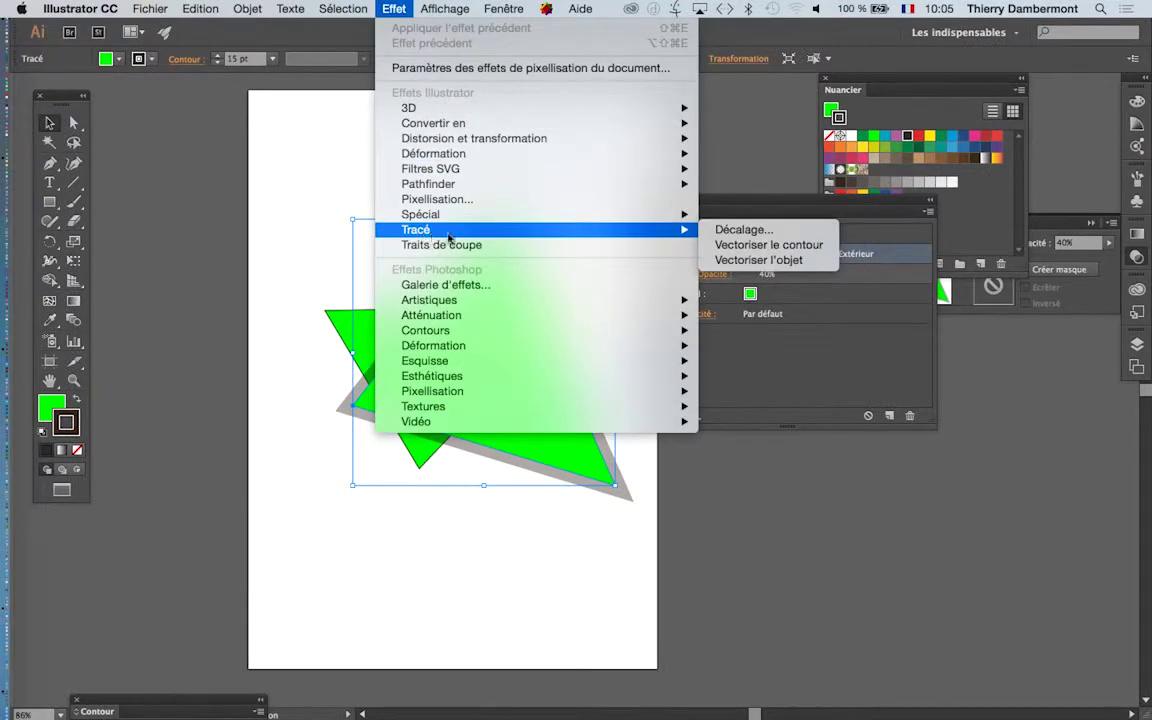
mouse_move(50, 229)
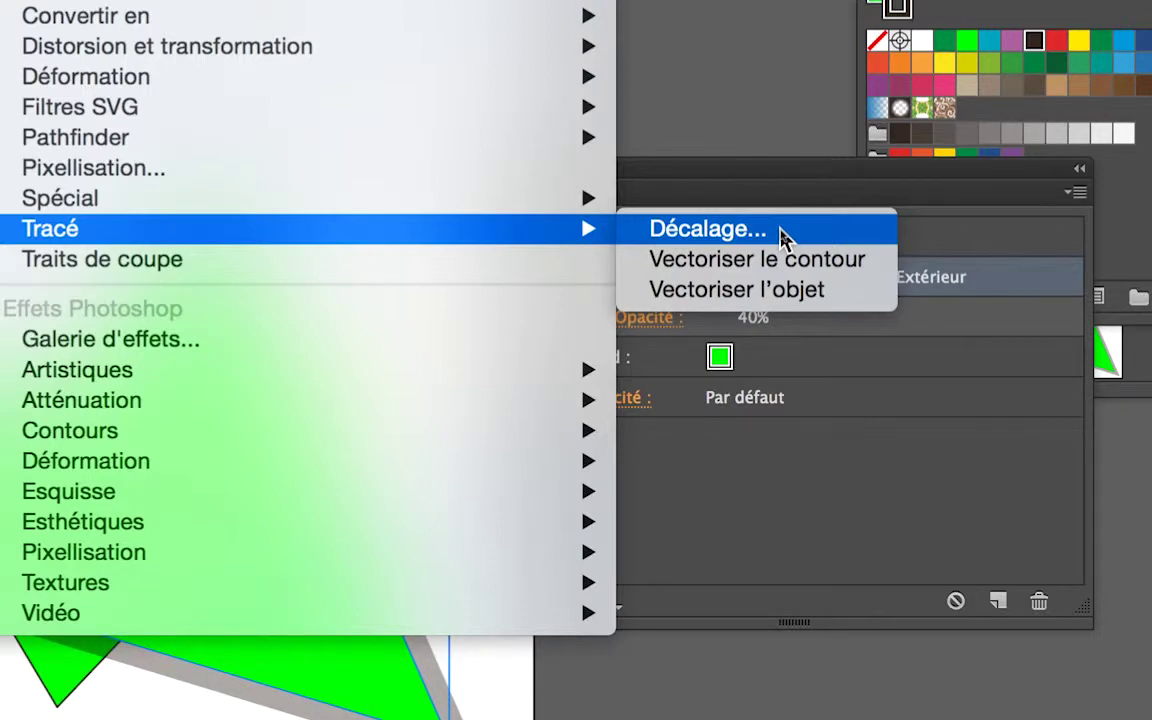
left_click(783, 238)
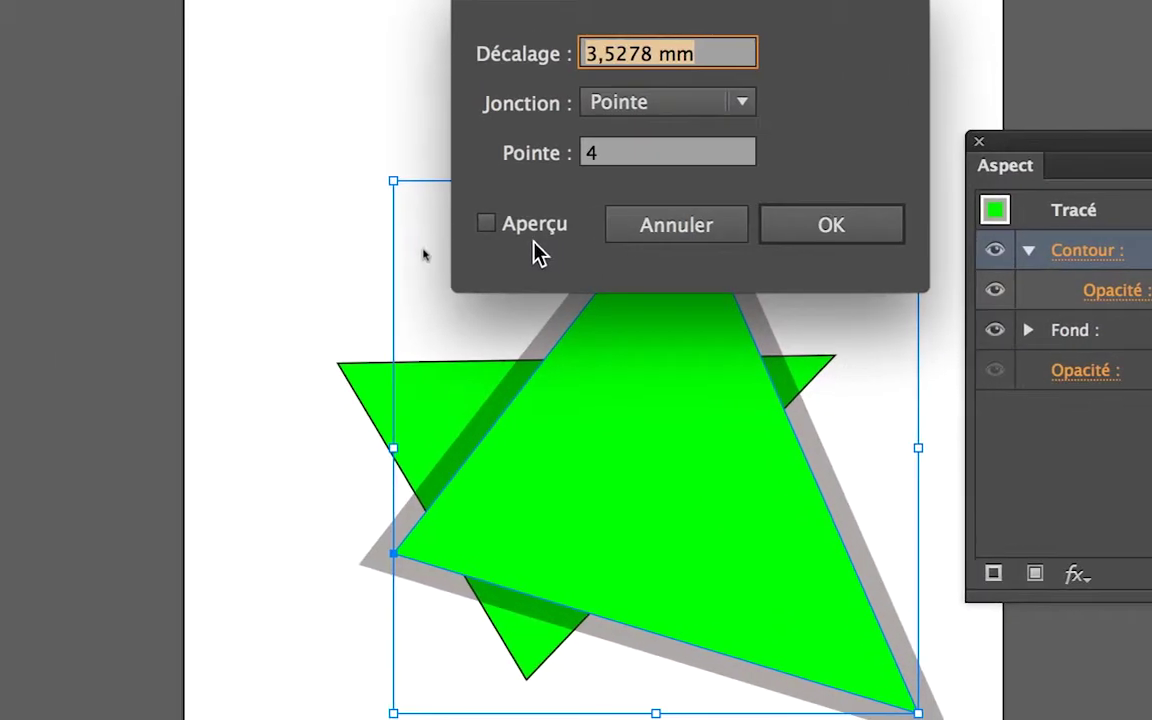
left_click(533, 240)
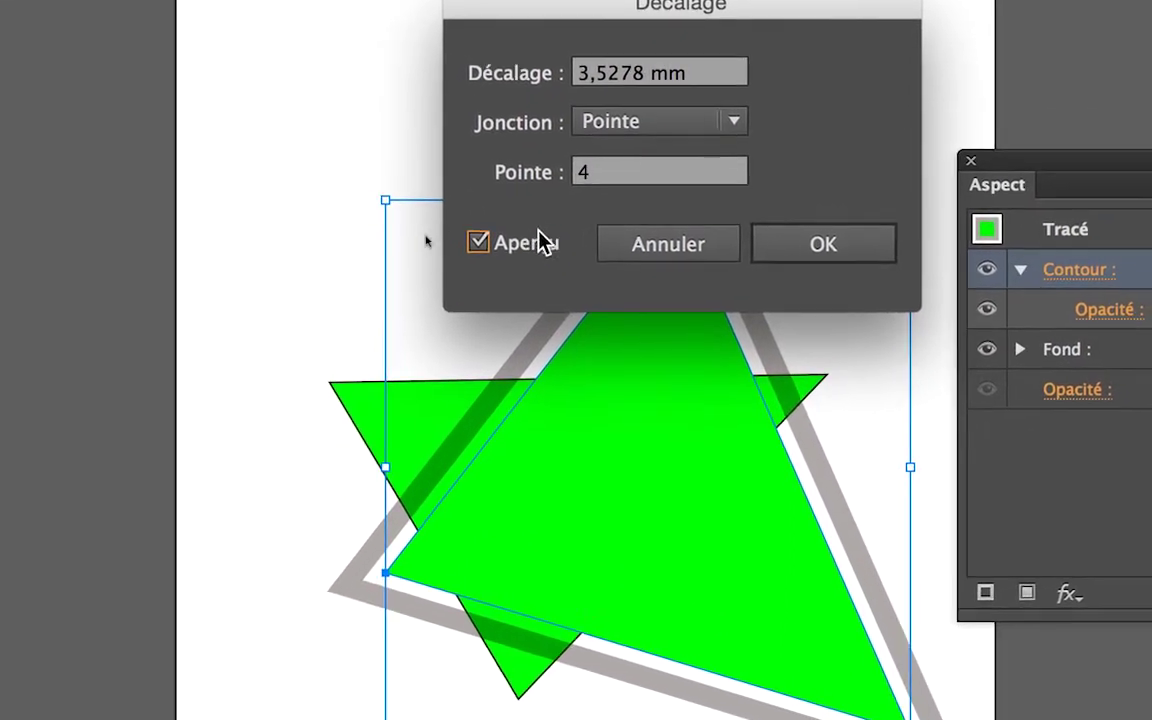
left_click(535, 240)
left_click(535, 244)
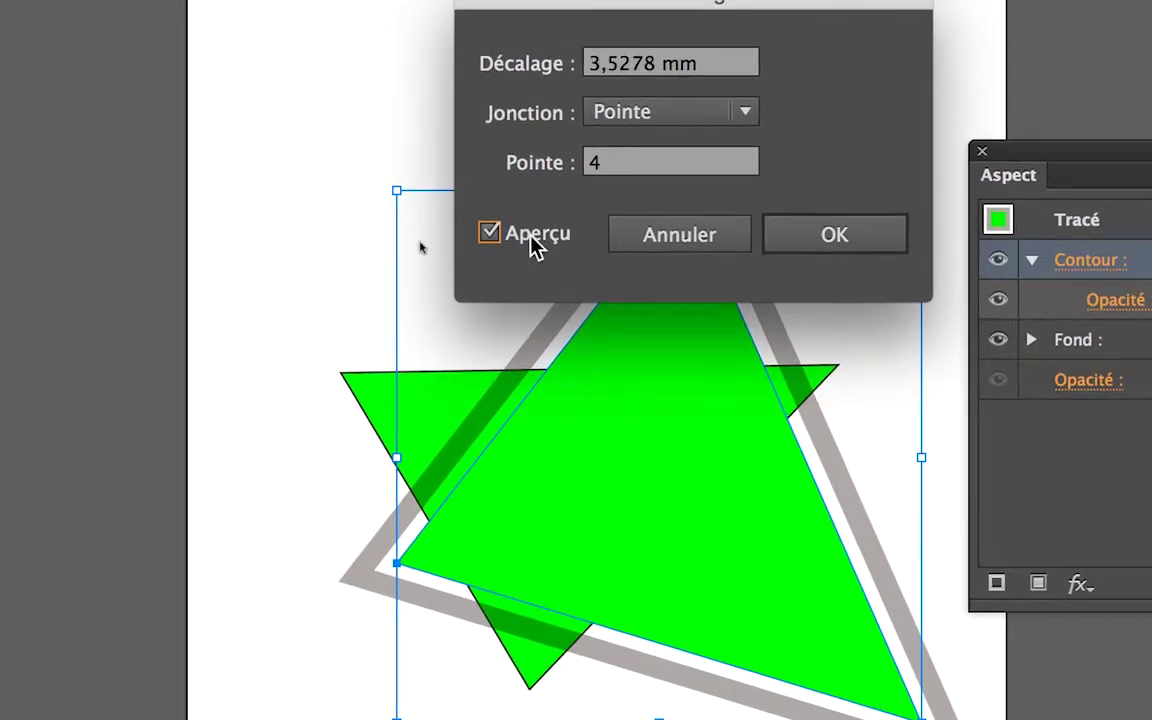
left_click(535, 244)
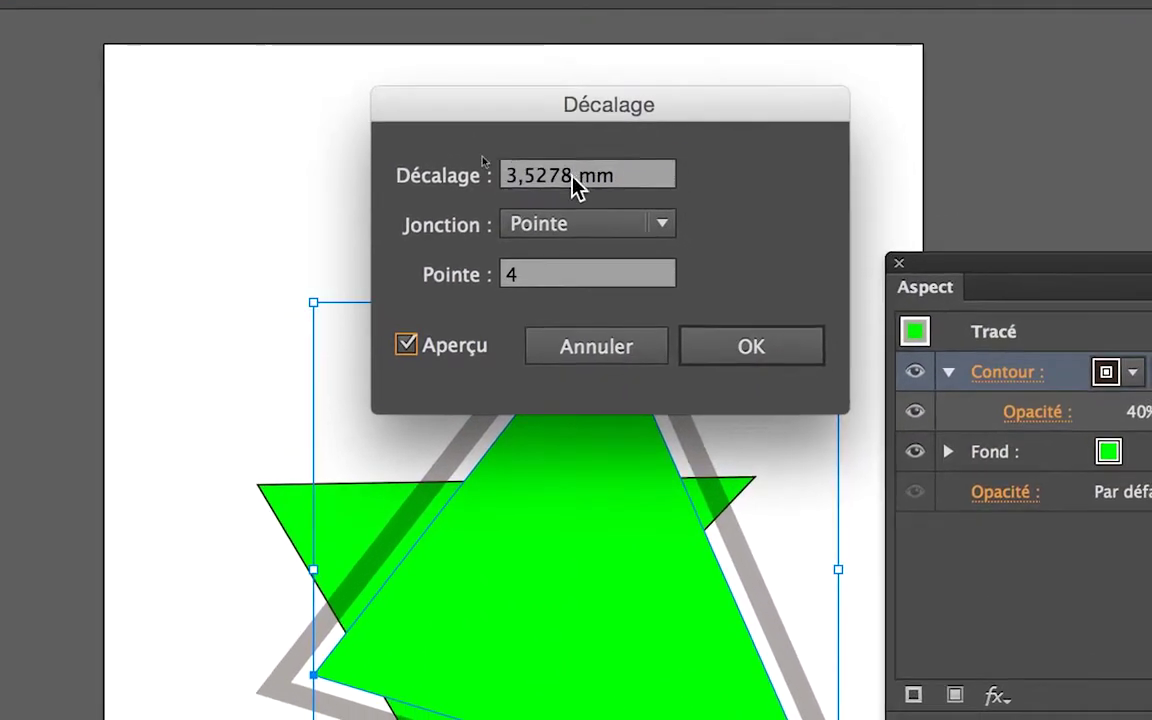
Preview Décalage offsets of 10, 20 and 2 mm.
double_click(573, 180)
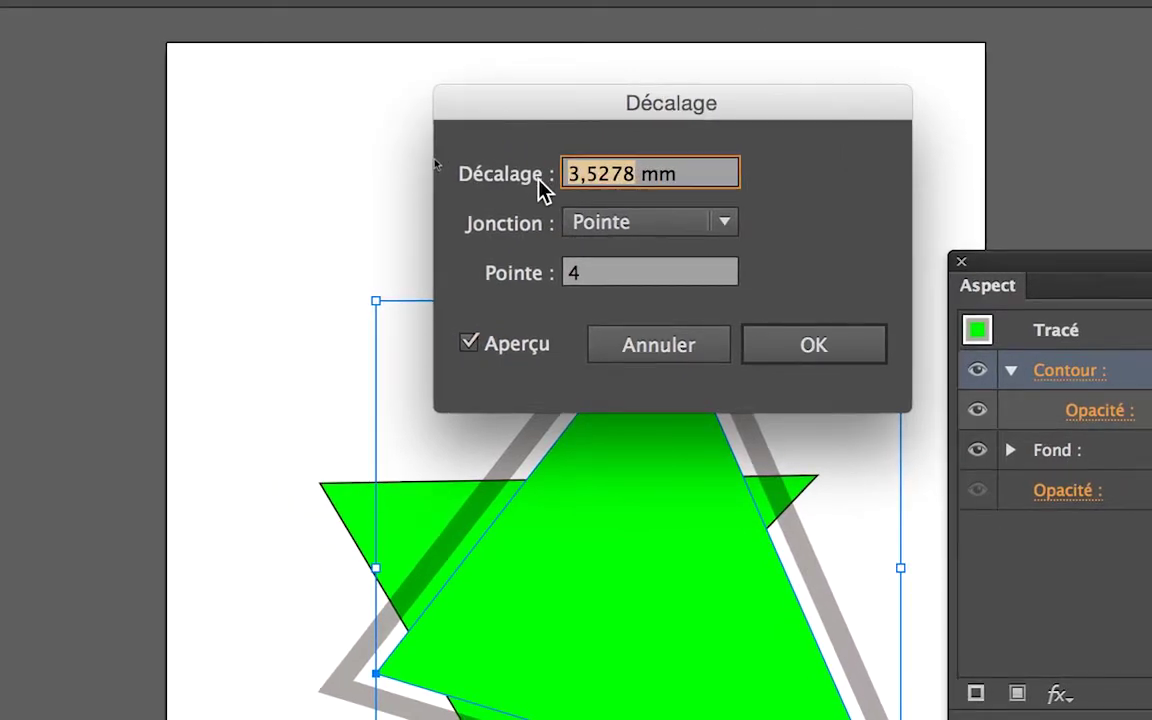
type("10")
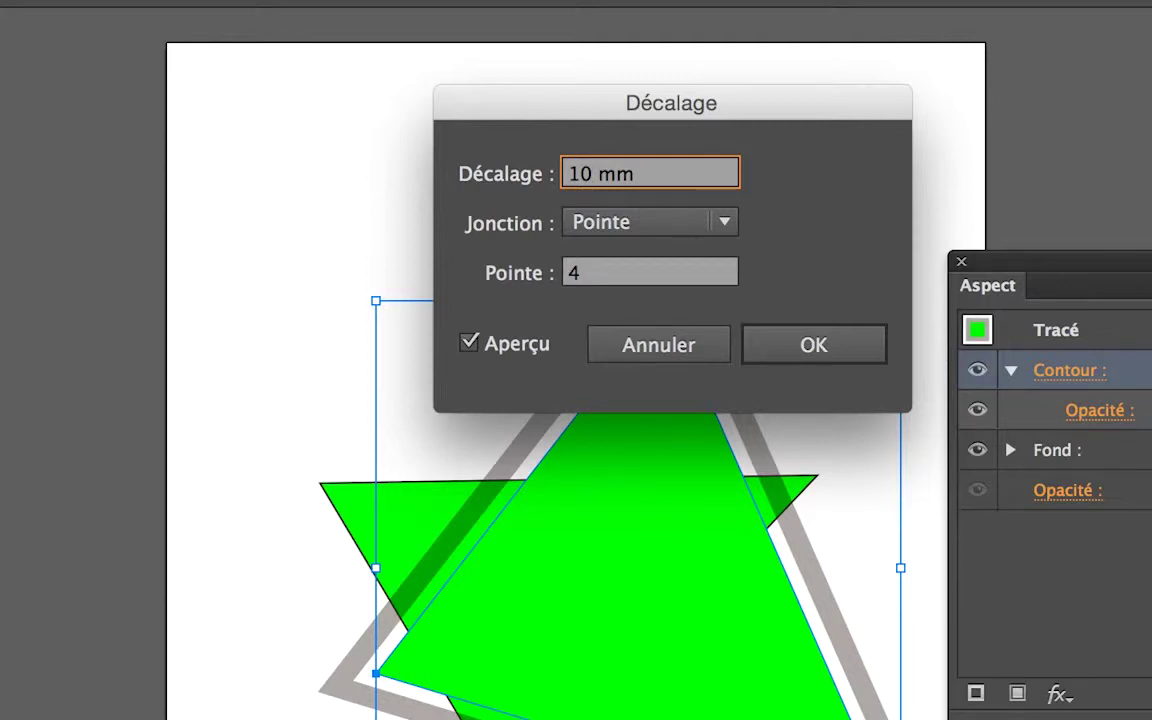
key("Tab")
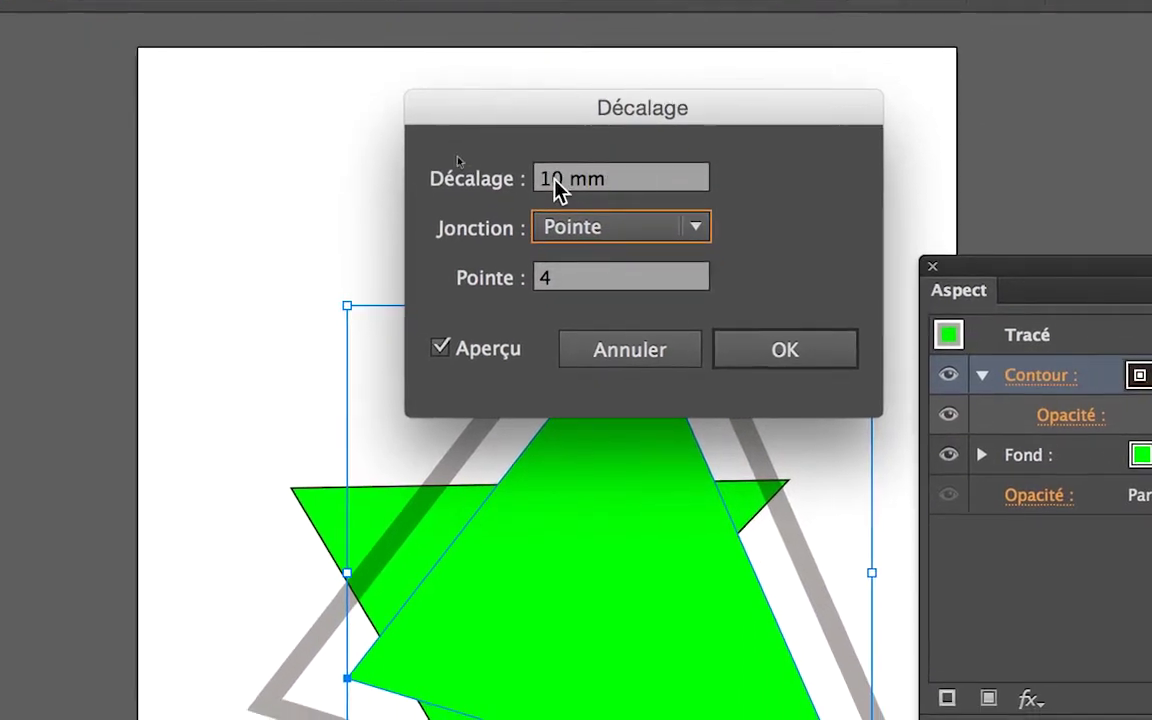
left_click(589, 177)
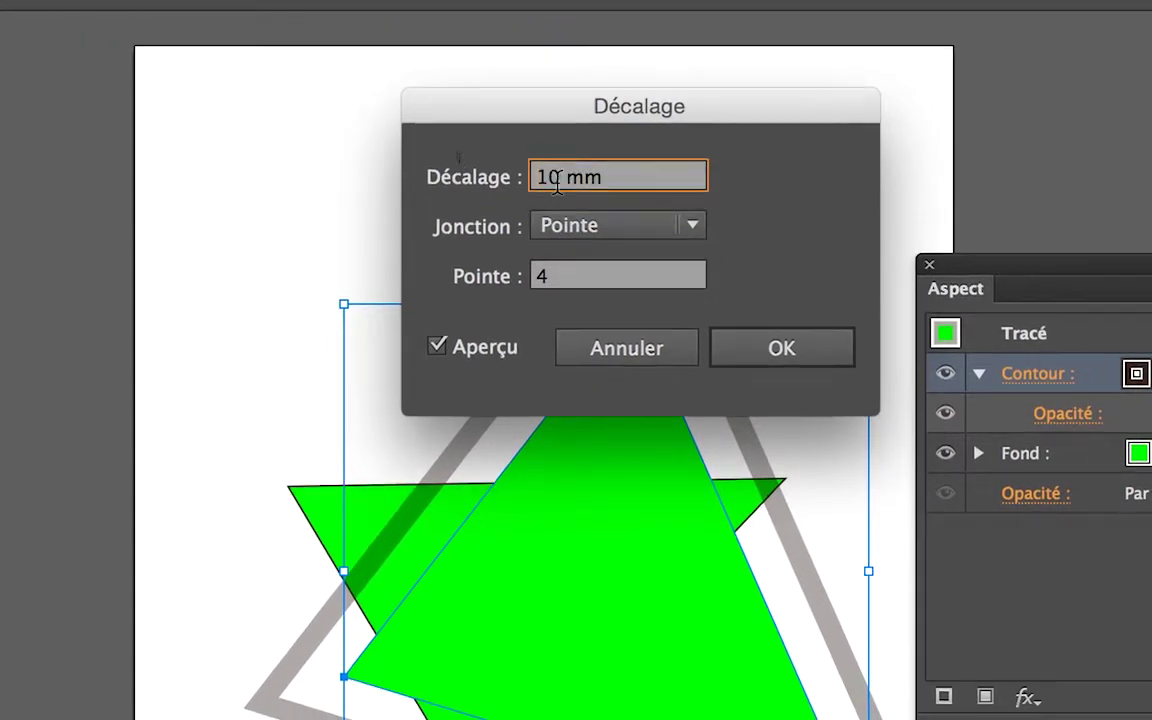
double_click(550, 177)
type("2")
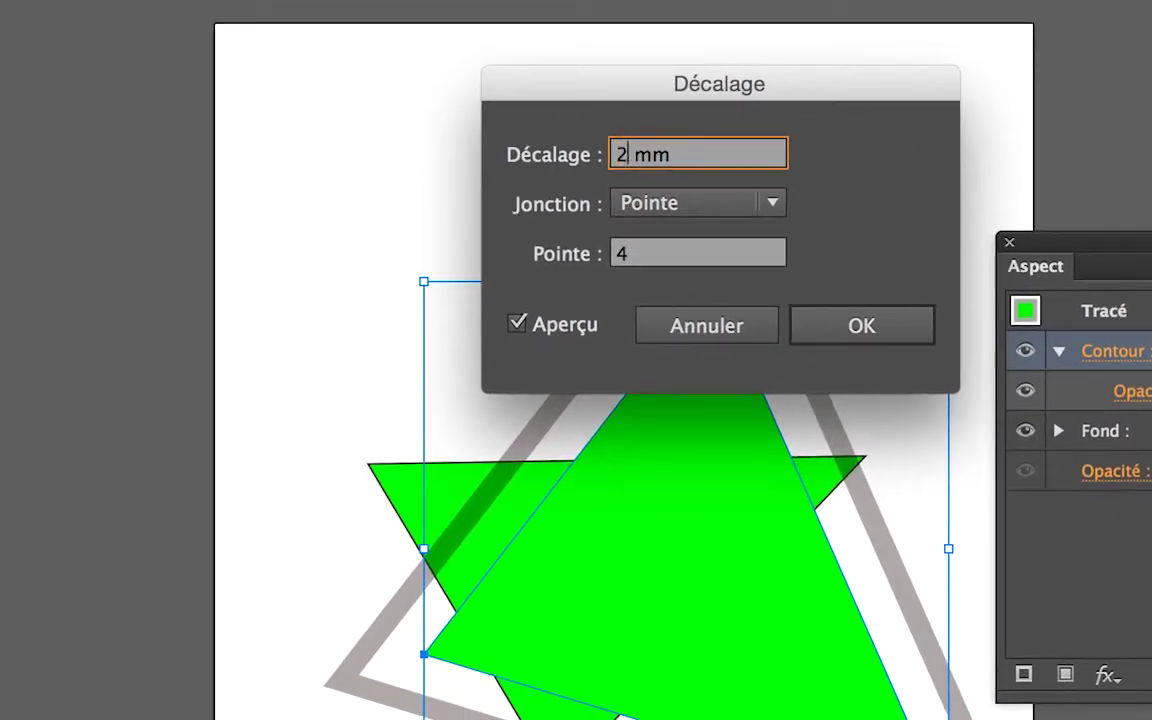
type("0")
key("Tab")
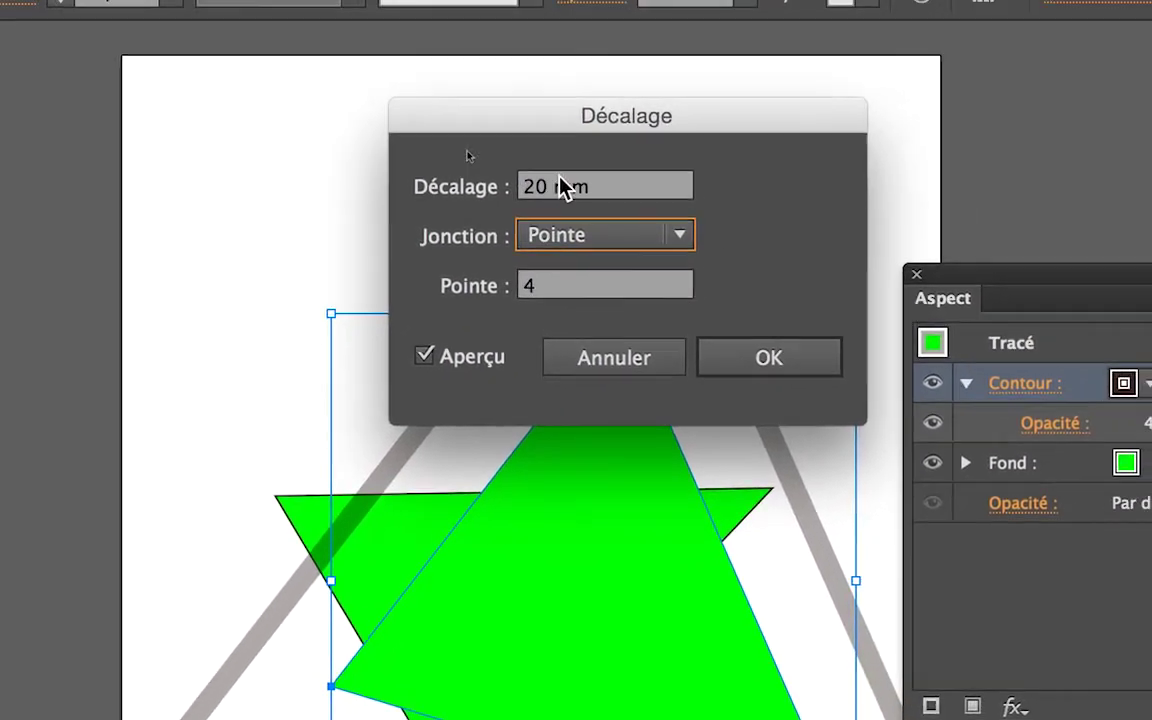
left_click(556, 185)
key("BackSpace")
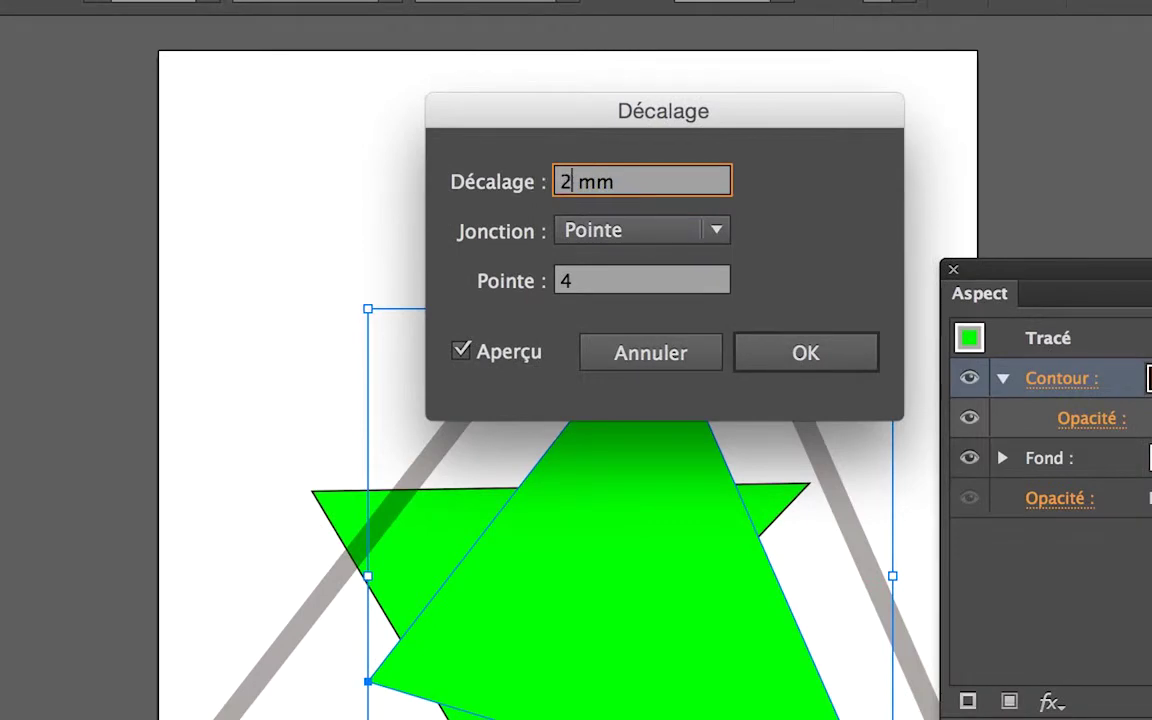
key("Tab")
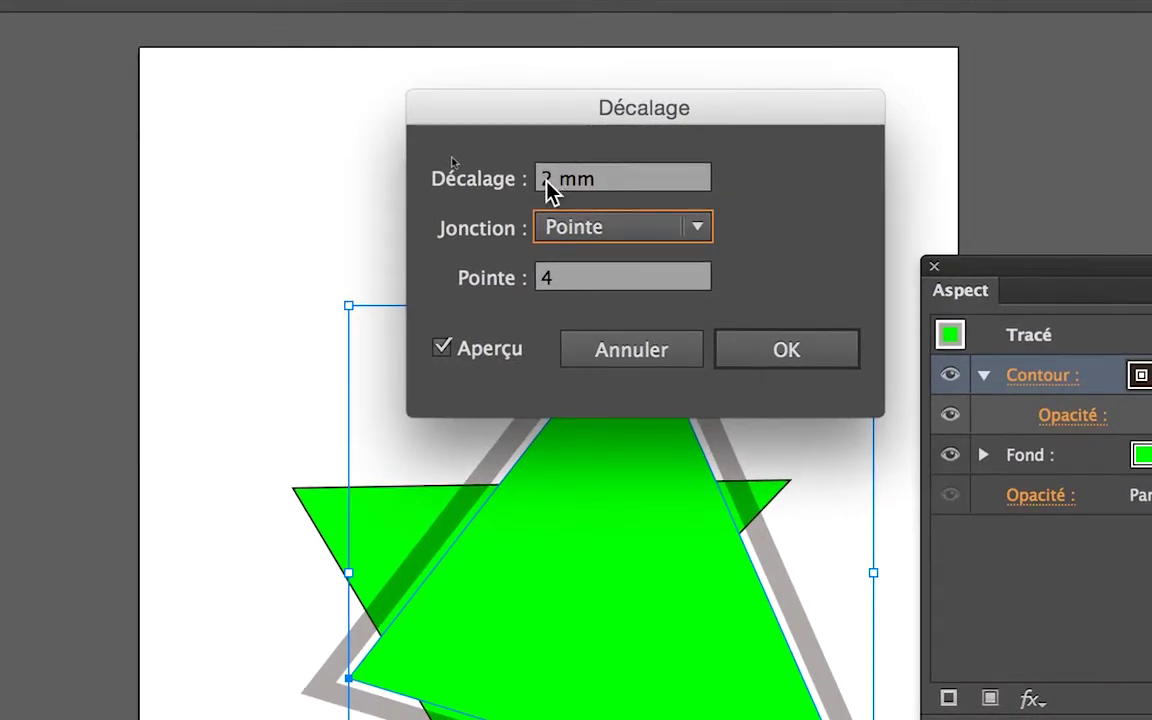
Set the Décalage offset to 3 mm and move the dialog off the artwork.
double_click(546, 180)
type("3")
key("Tab")
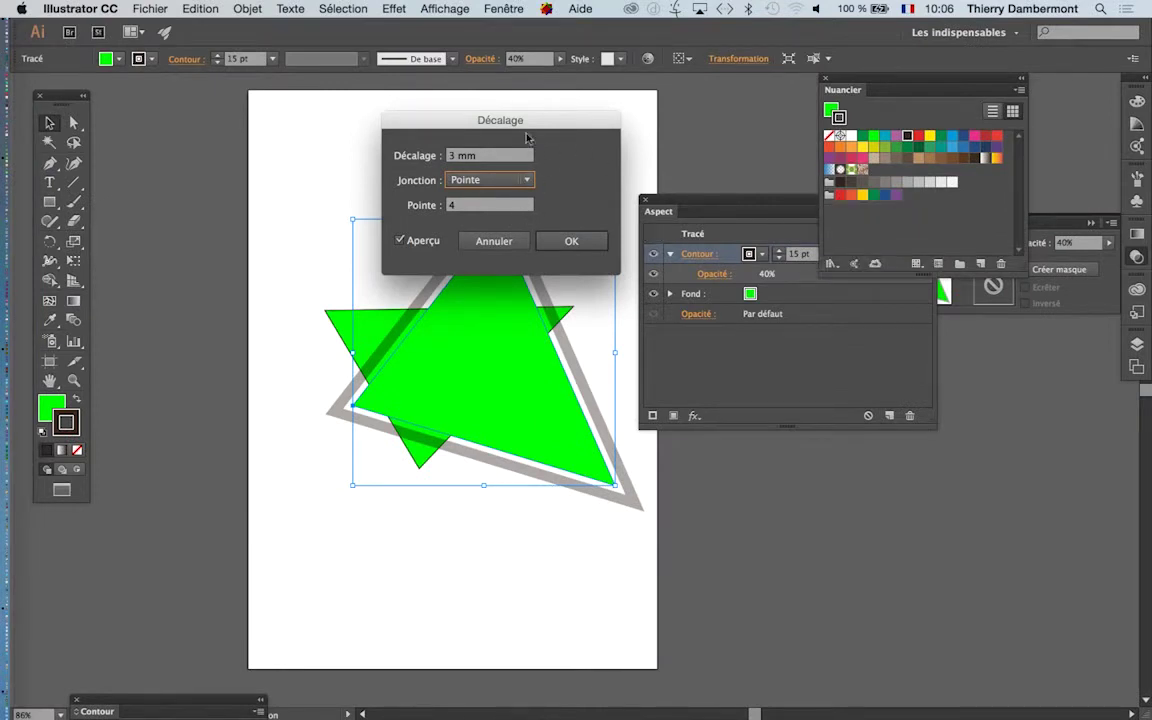
left_click_drag(527, 138, 392, 126)
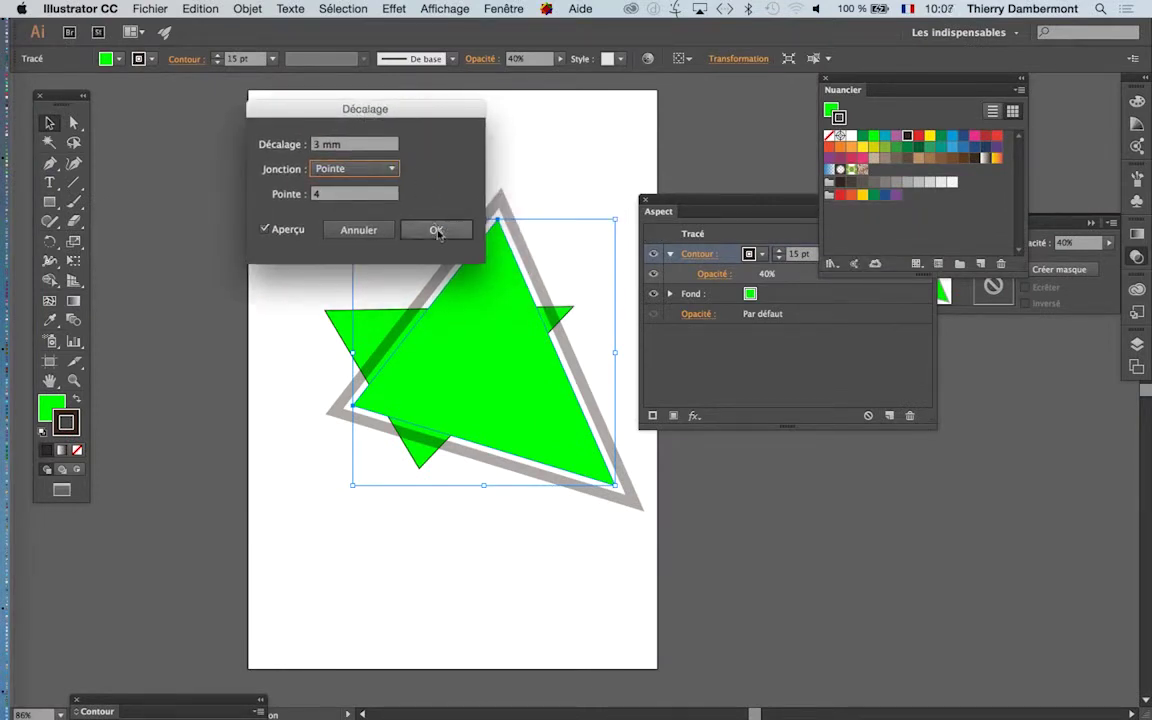
left_click(436, 230)
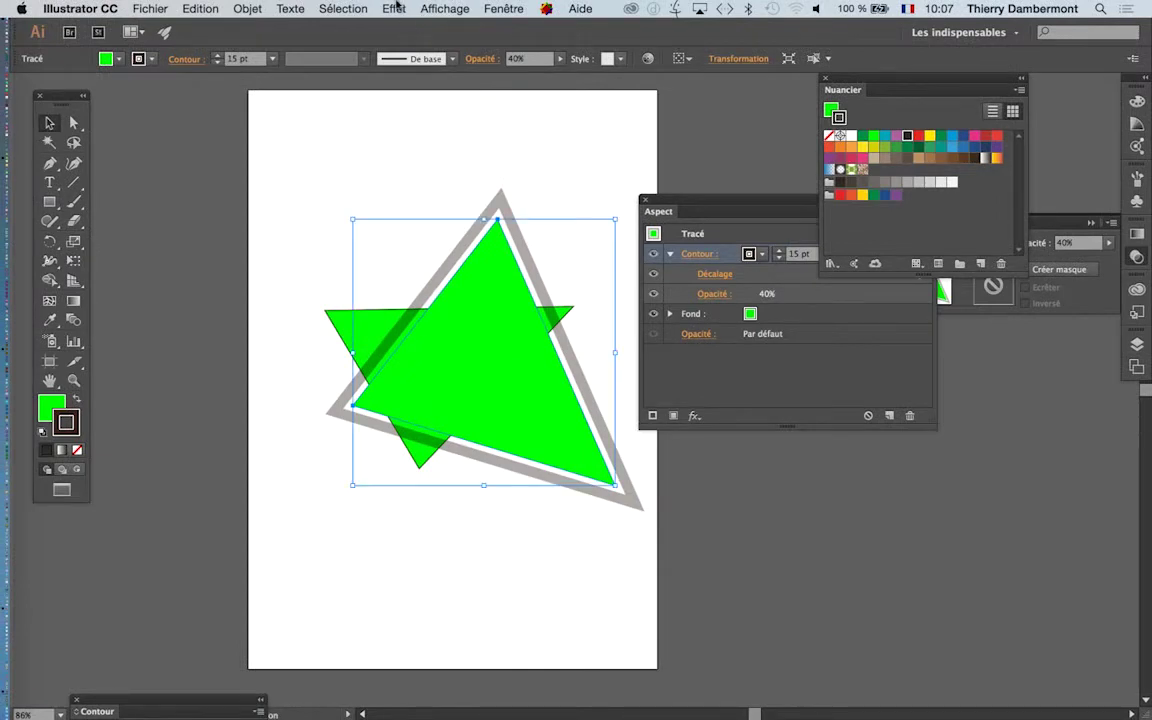
left_click(390, 9)
mouse_move(416, 230)
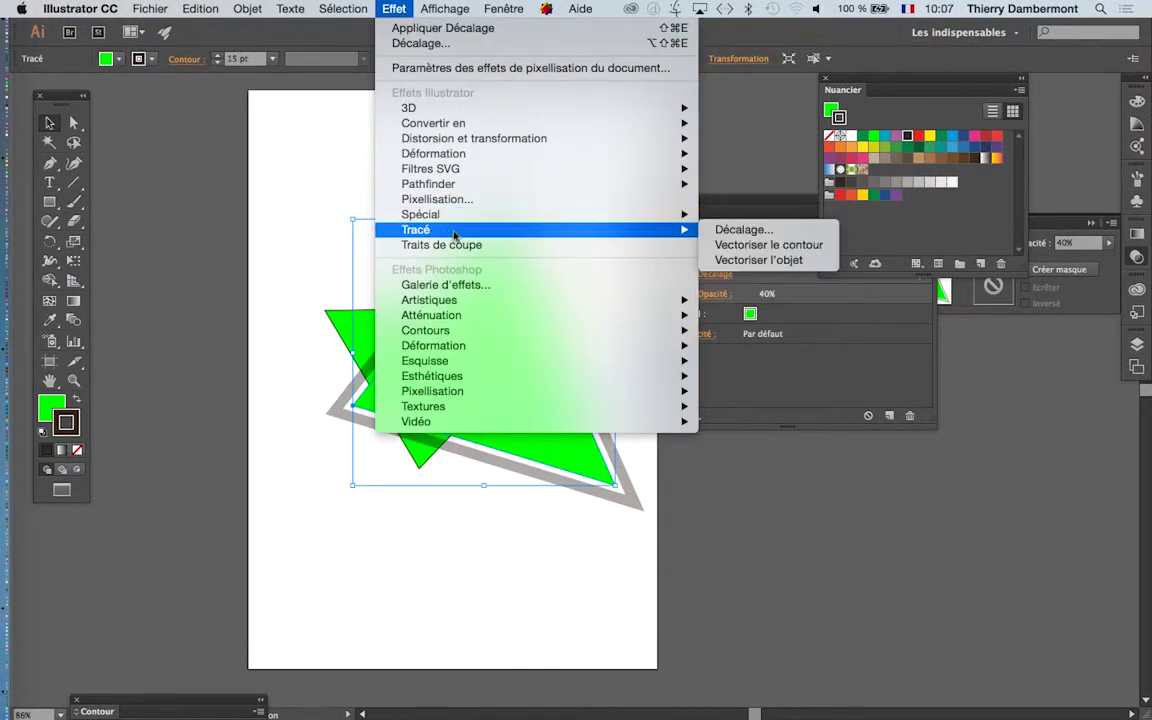
left_click(748, 229)
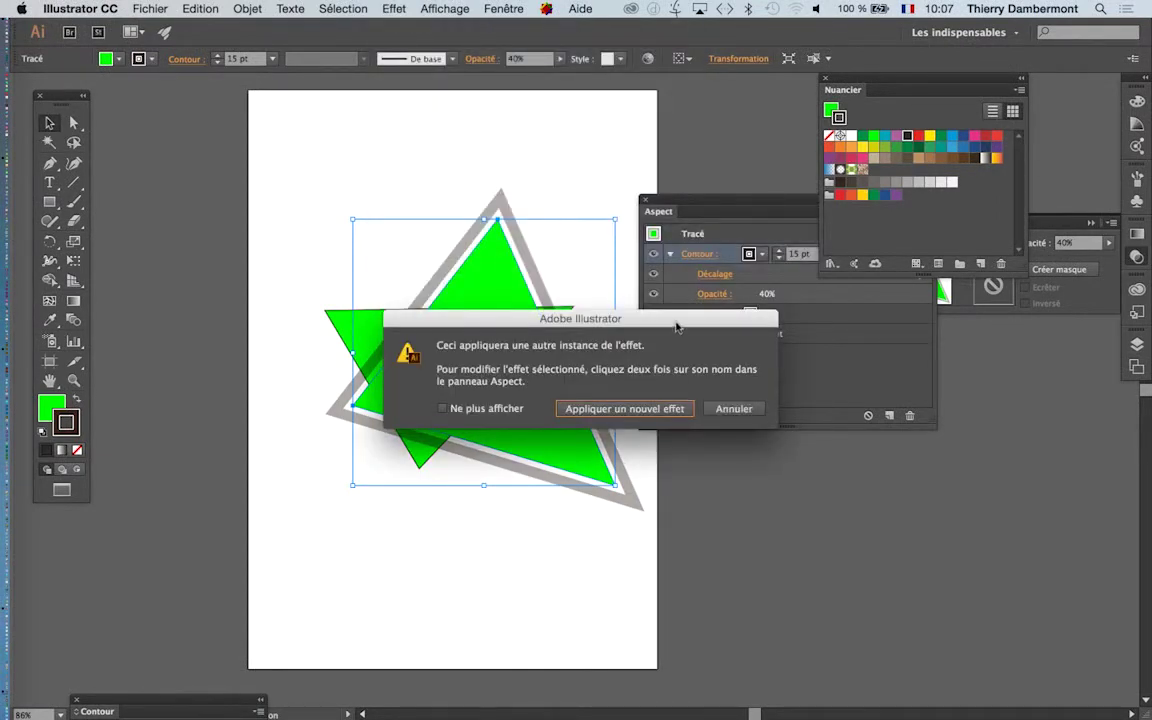
left_click_drag(676, 319, 446, 130)
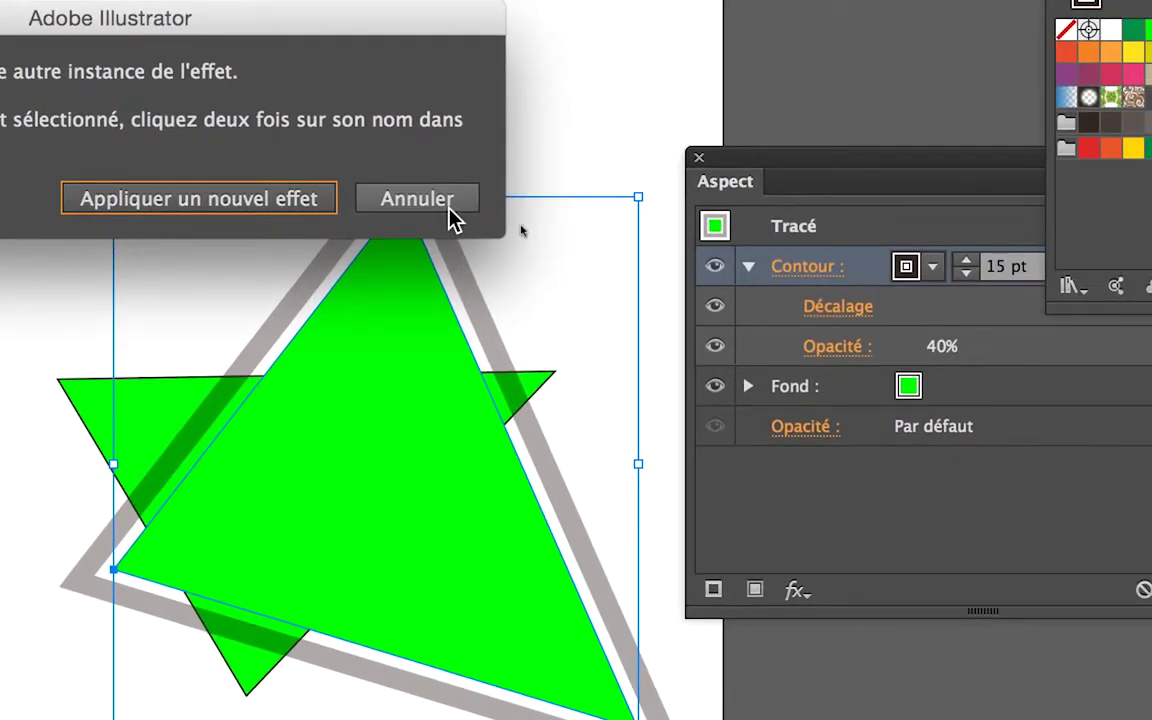
left_click(451, 219)
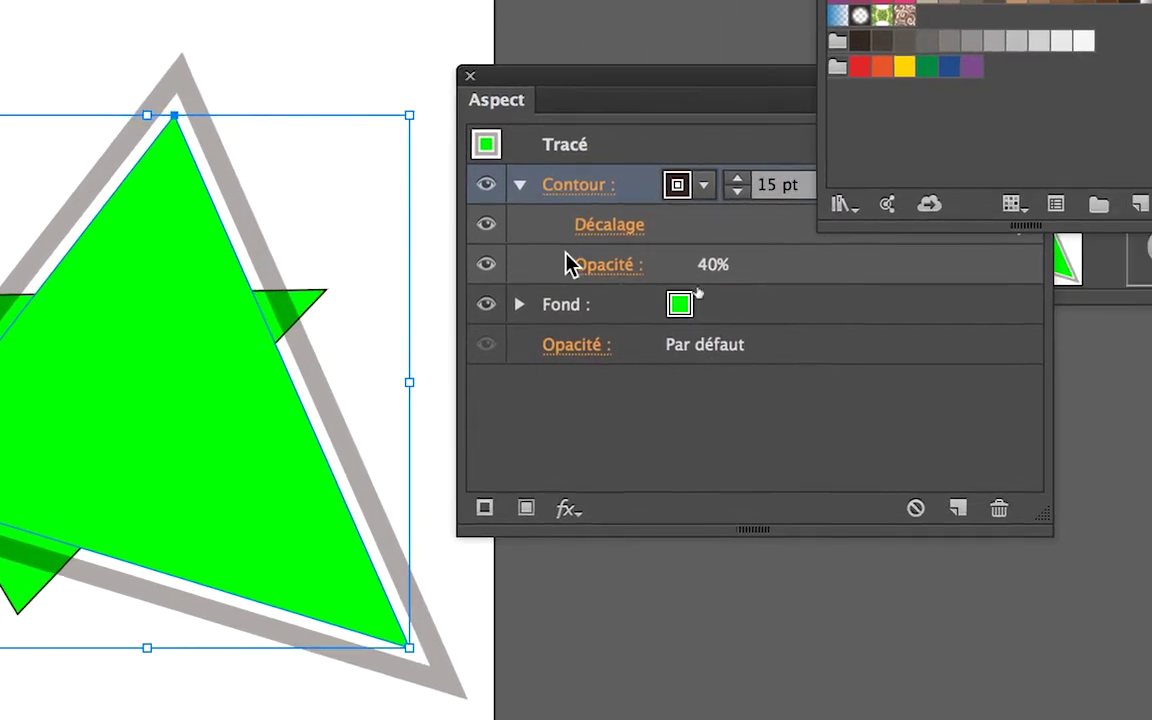
Reopen the Décalage effect and change its offset to 5 mm with preview on.
left_click(580, 250)
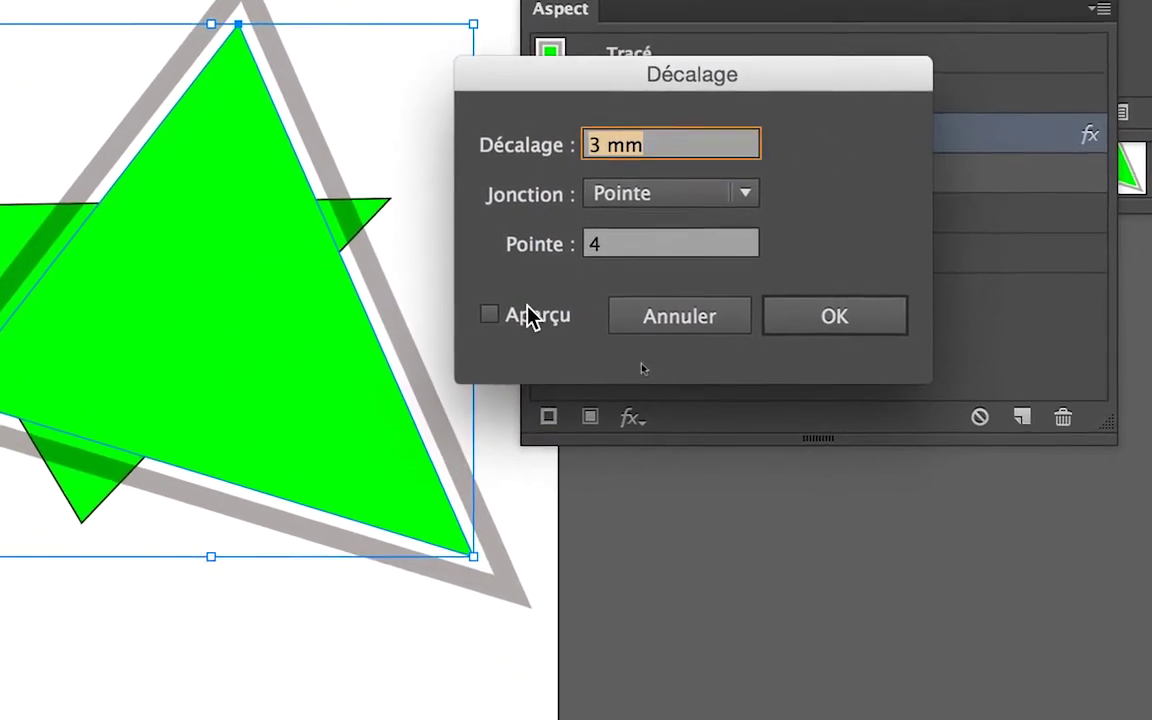
left_click(495, 369)
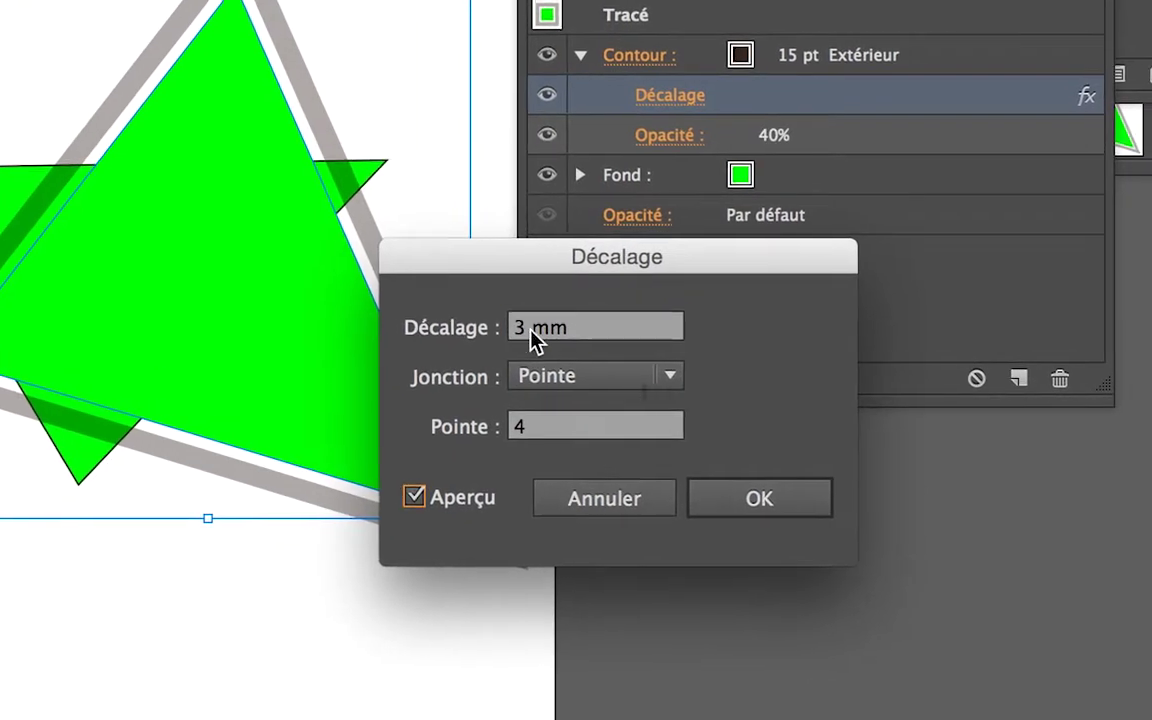
double_click(530, 330)
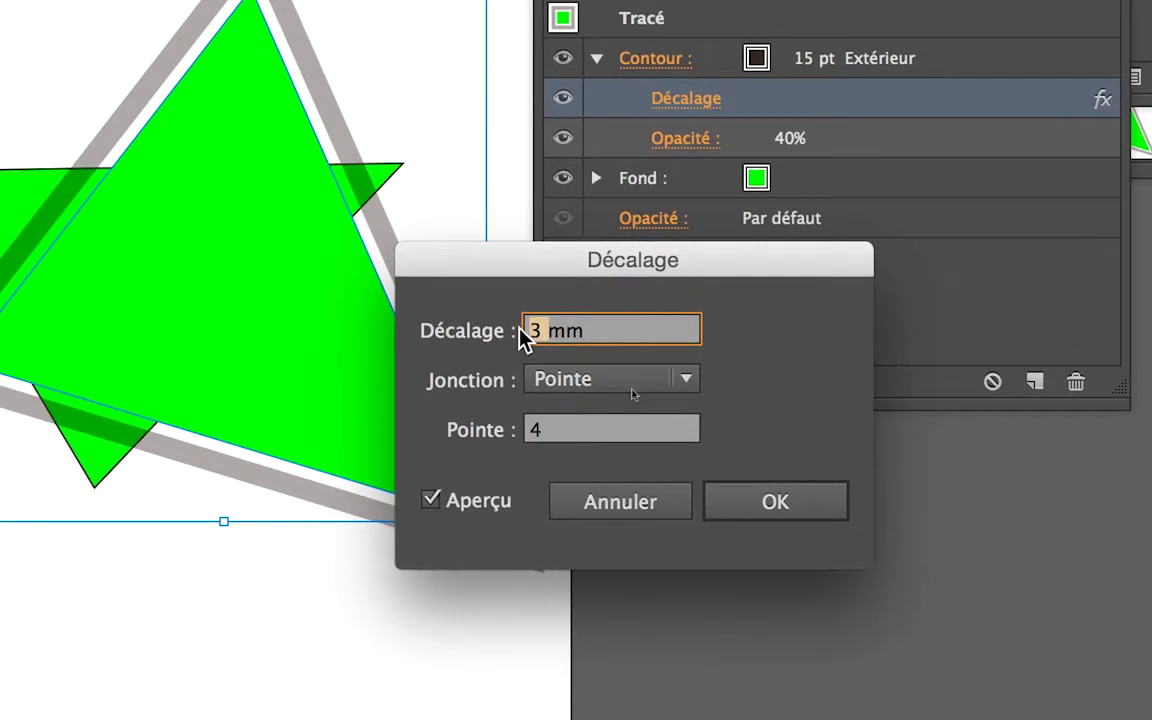
type("5")
key("Tab")
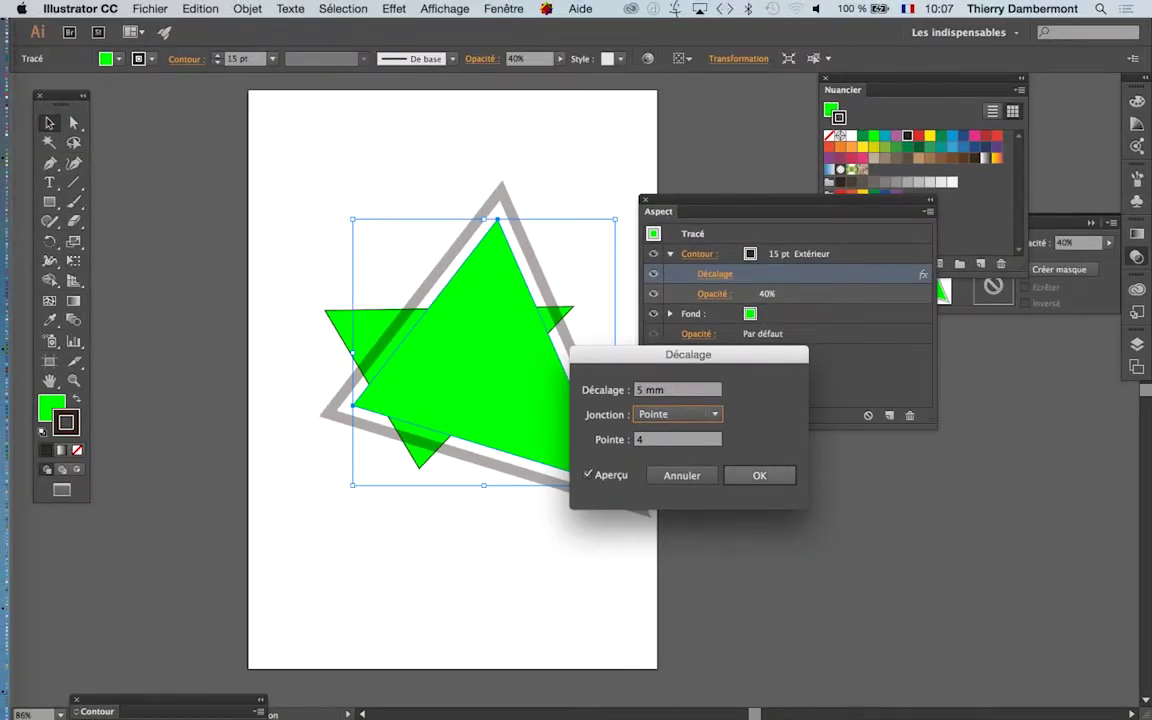
key("Return")
key("a")
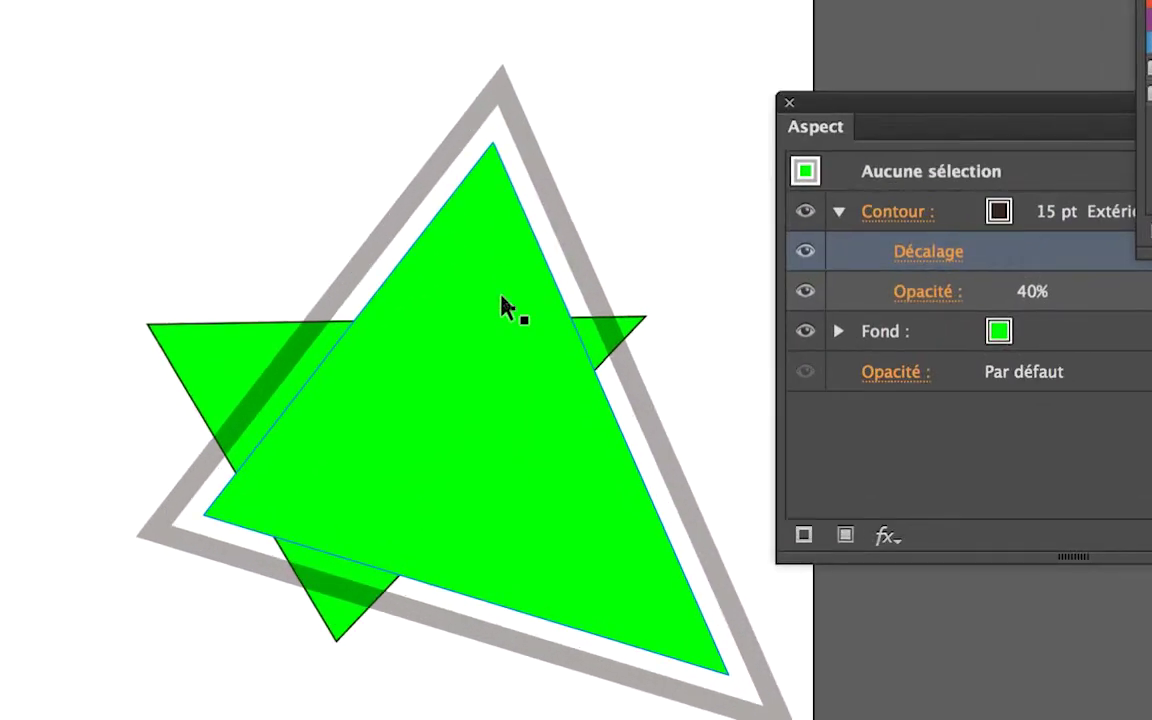
left_click(501, 297)
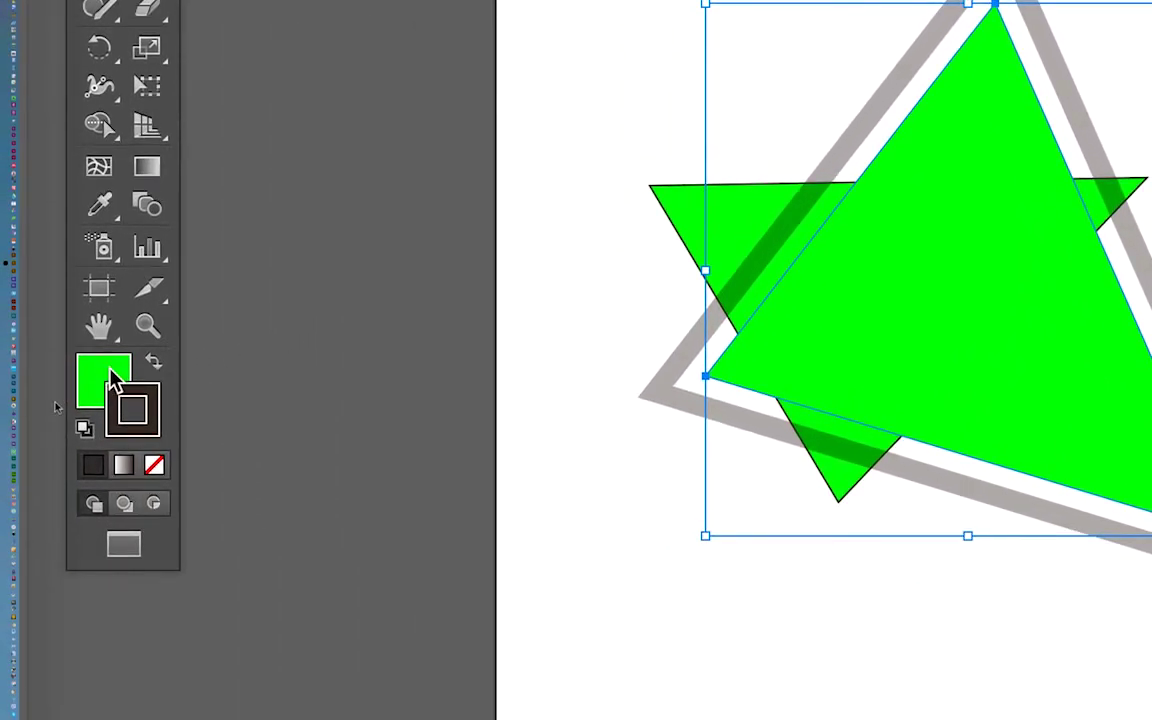
Try several swatches and settle on an orange-red (C55033) fill for the front triangle, then deselect.
left_click(108, 368)
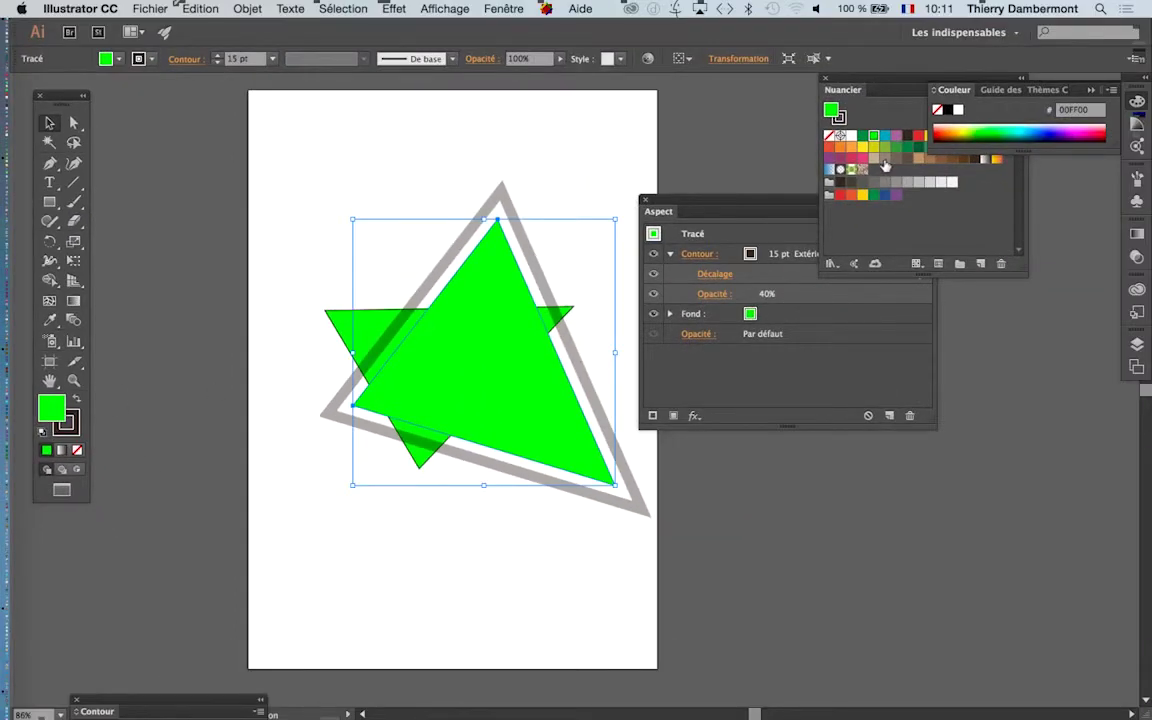
left_click(883, 159)
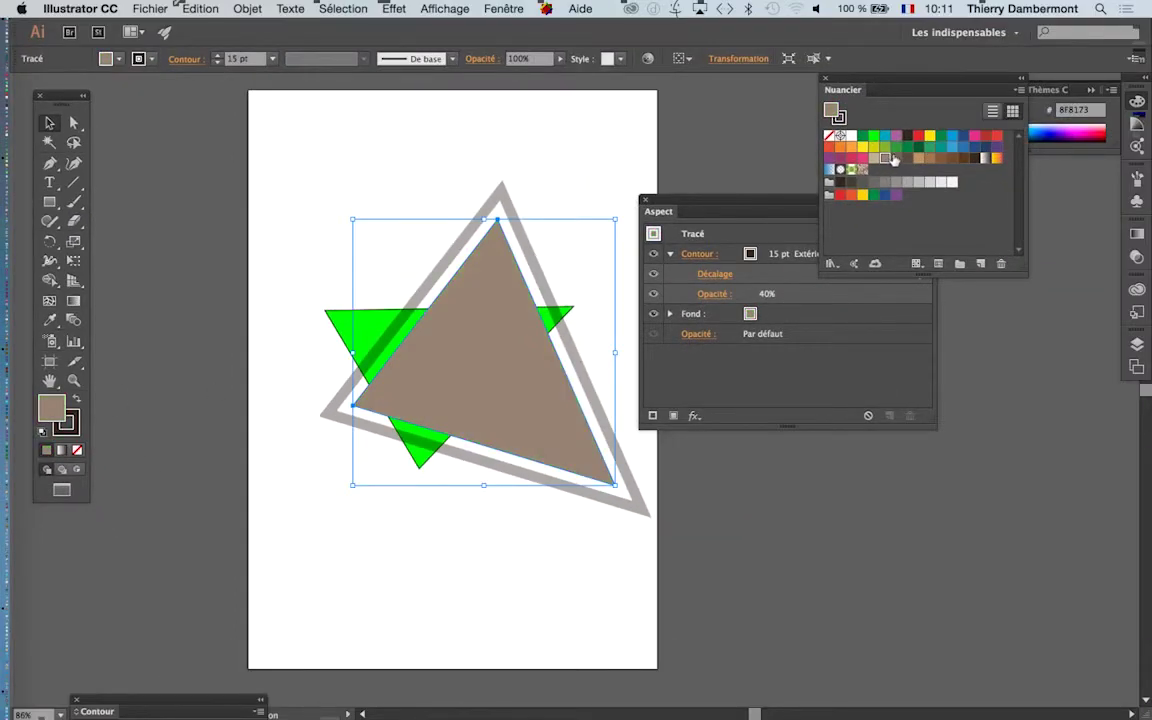
left_click(907, 147)
left_click(896, 135)
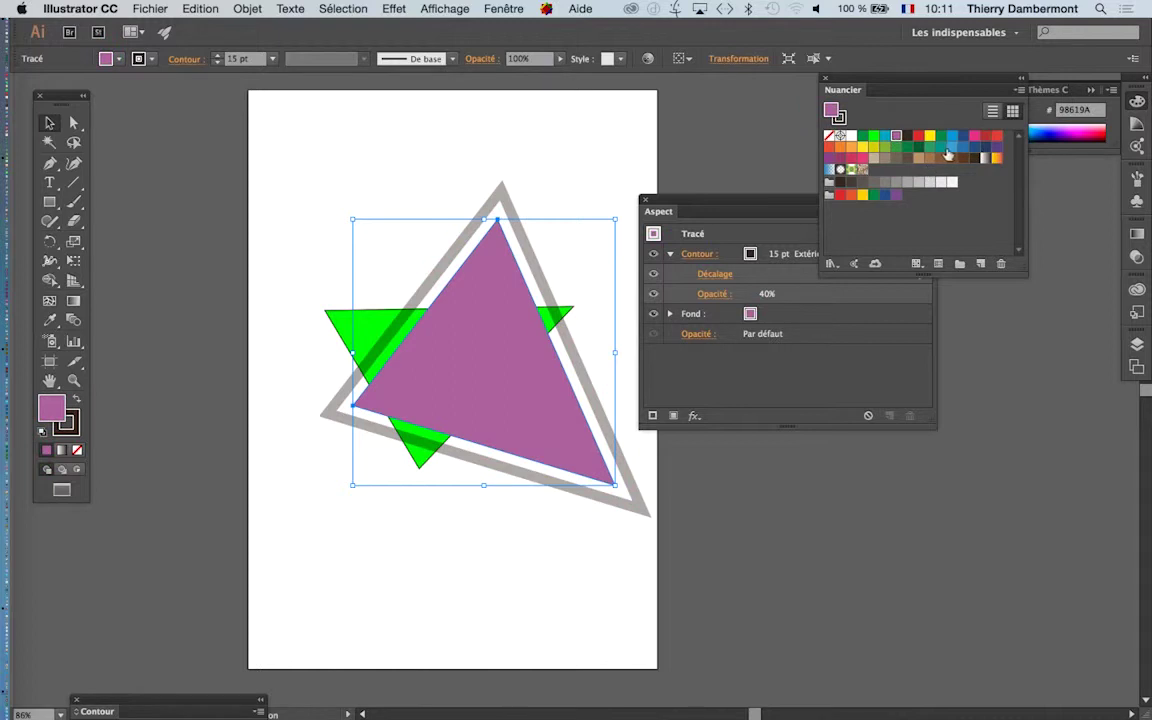
left_click(974, 137)
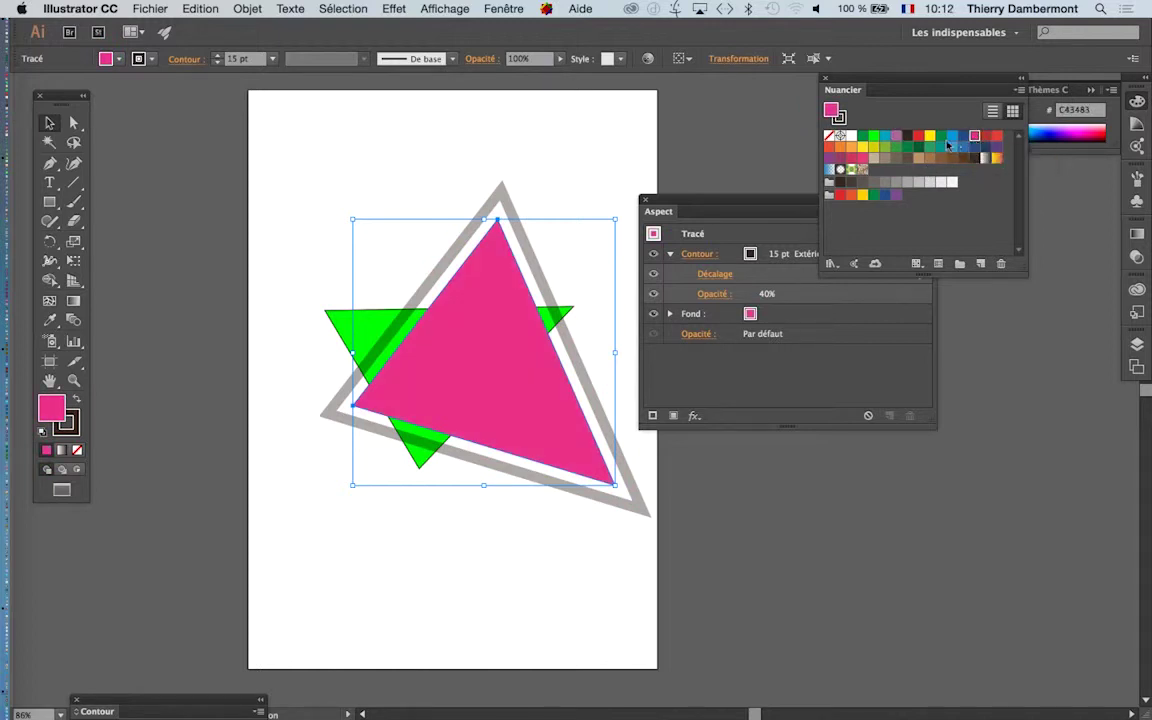
left_click(829, 147)
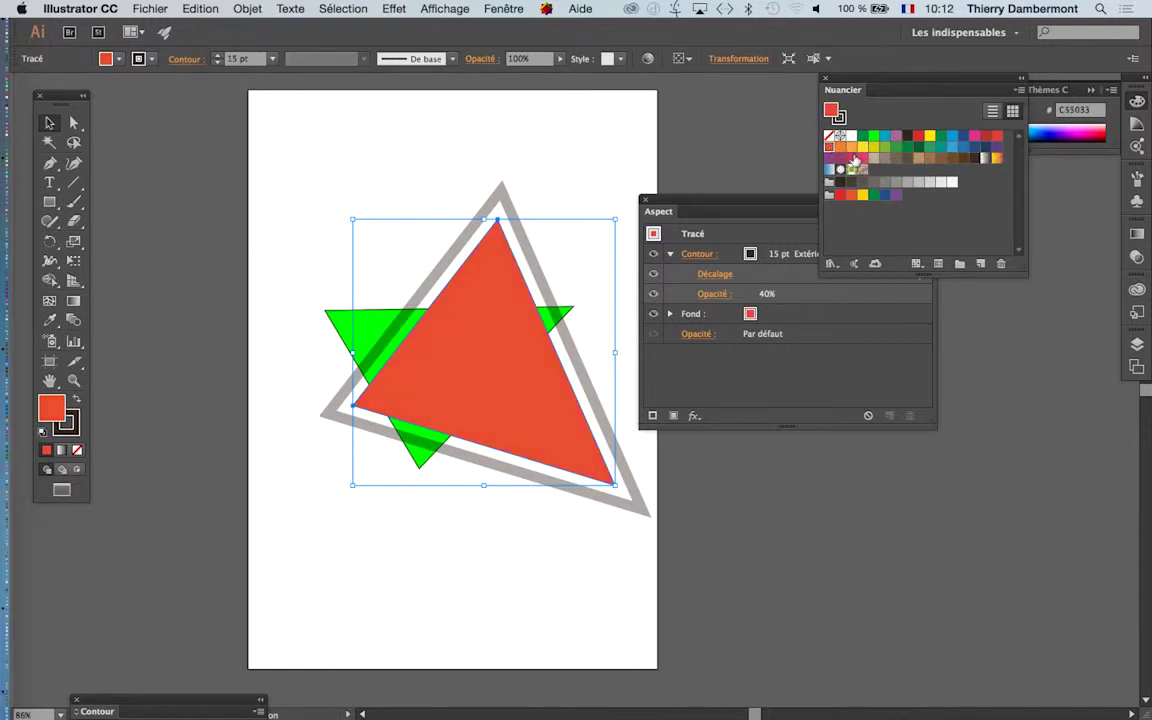
mouse_move(696, 211)
left_mouse_down()
mouse_move(801, 297)
mouse_move(807, 323)
left_mouse_up()
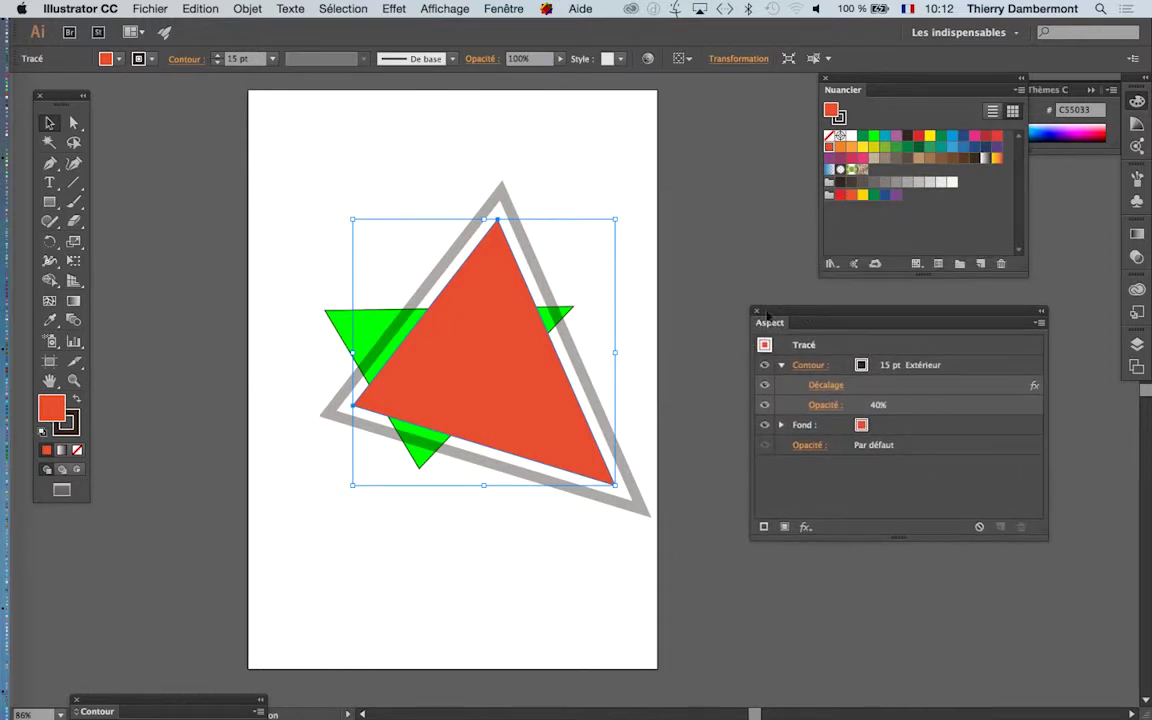
left_click(580, 257)
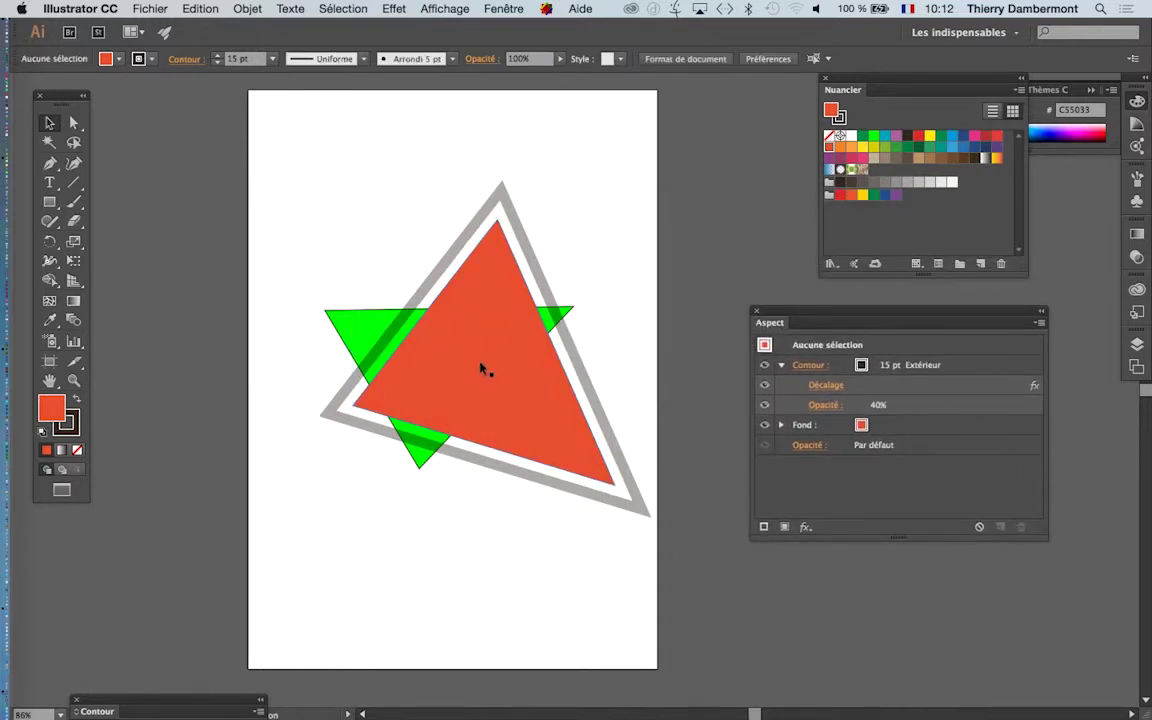
Start a Save As for the drawing with the Desktop as the location.
left_click(150, 9)
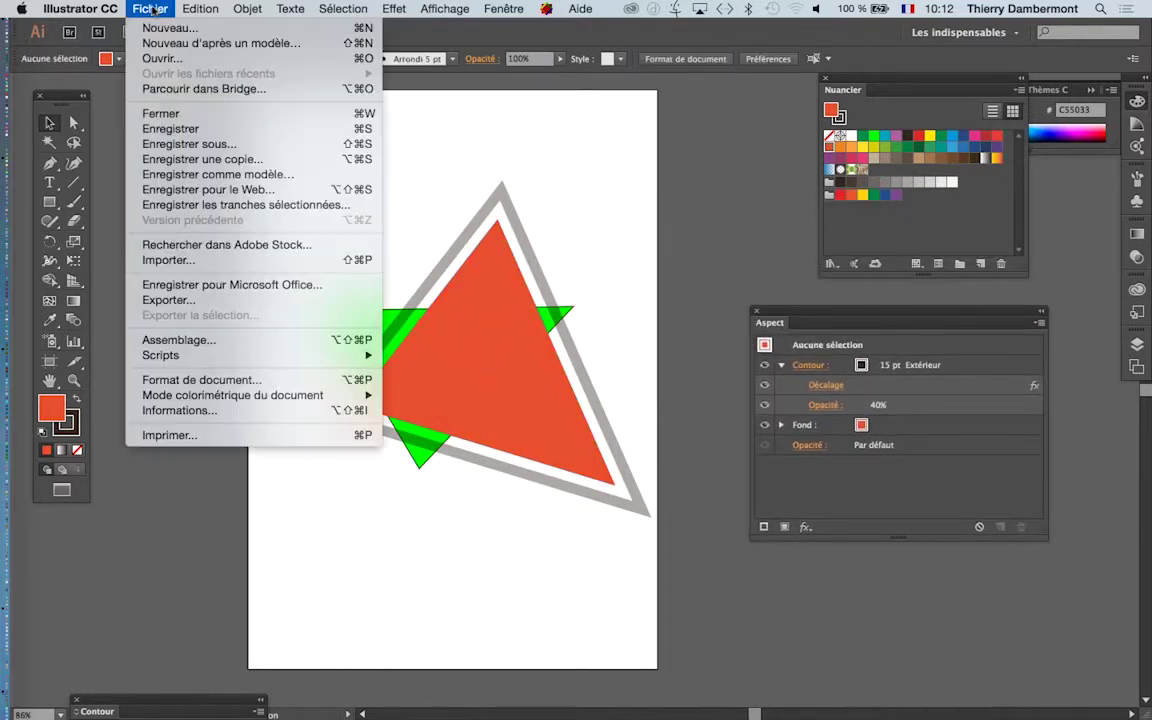
left_click(180, 147)
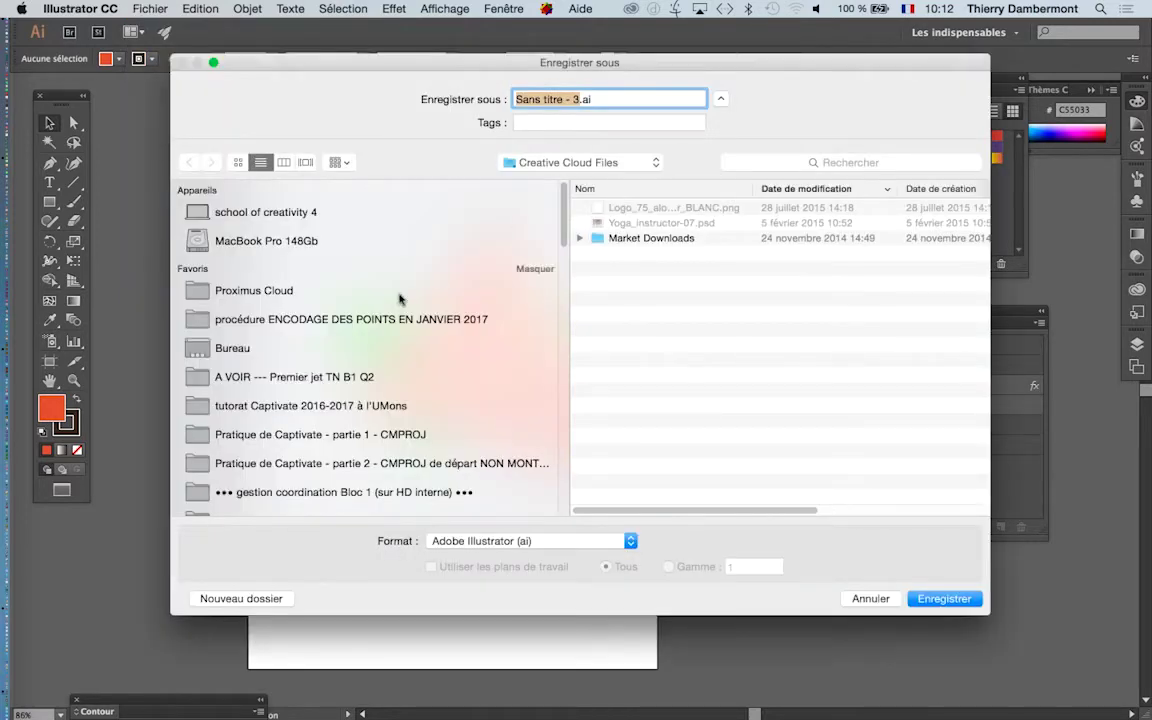
left_click(270, 350)
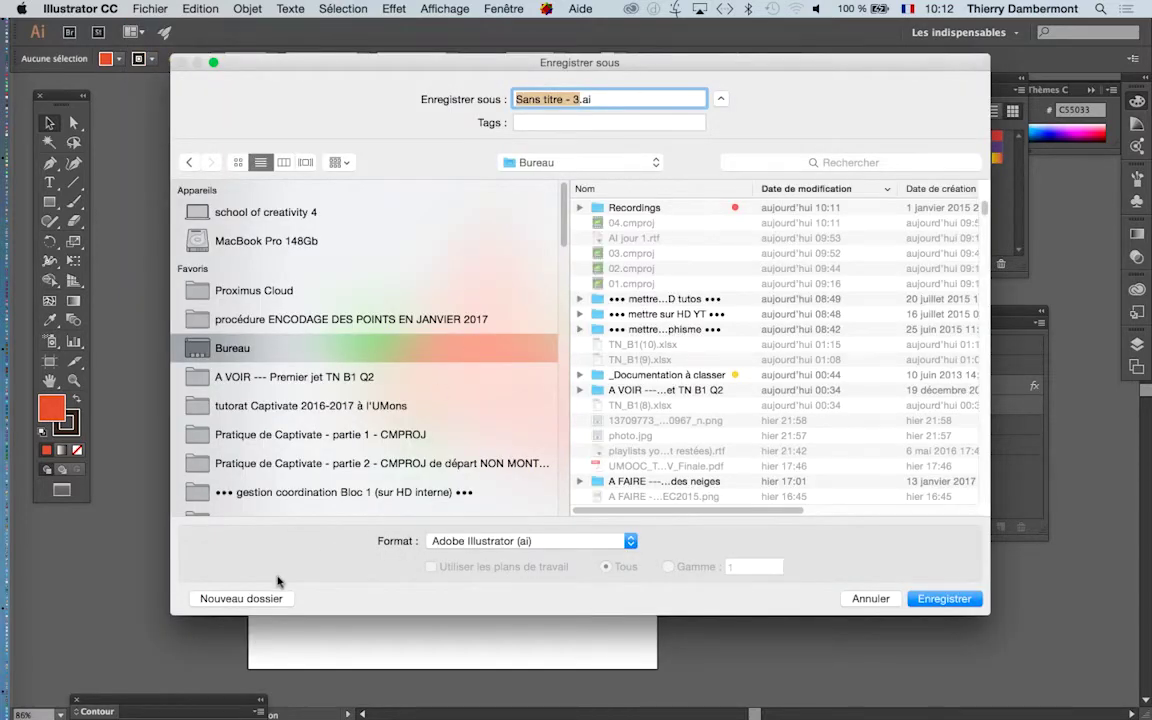
Create the folder 'jour 1 - intro palette Aspect' and save Sans titre - 3.ai there with default options.
left_click(248, 598)
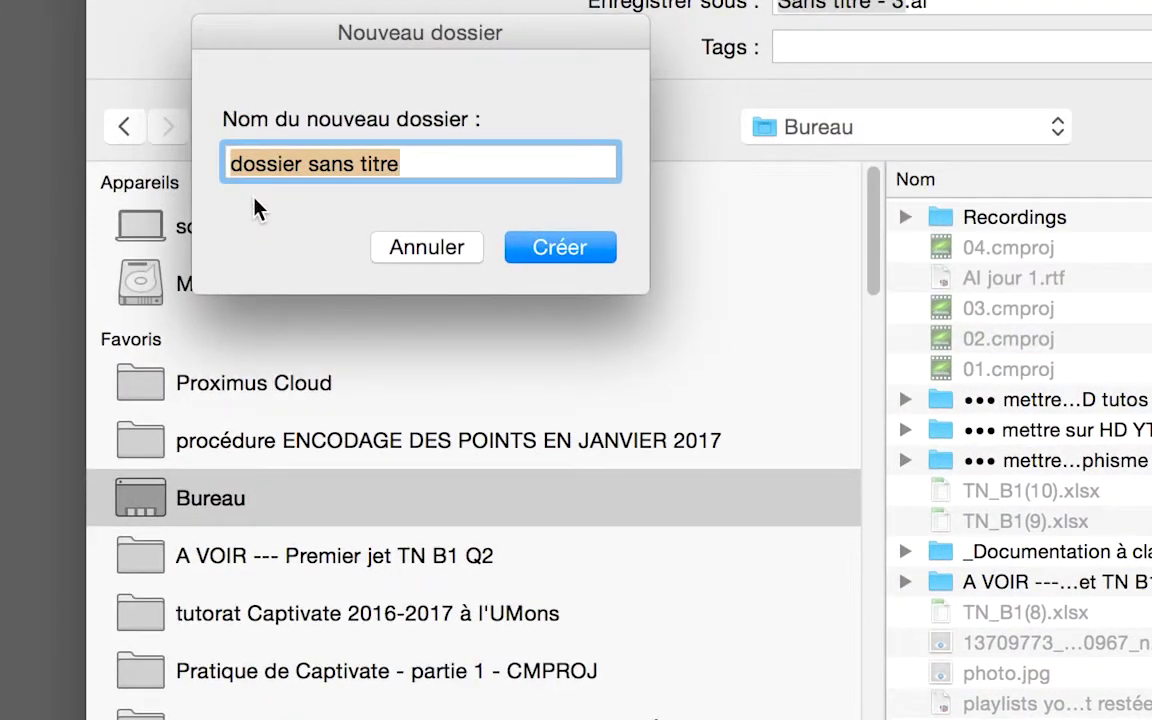
type("jour")
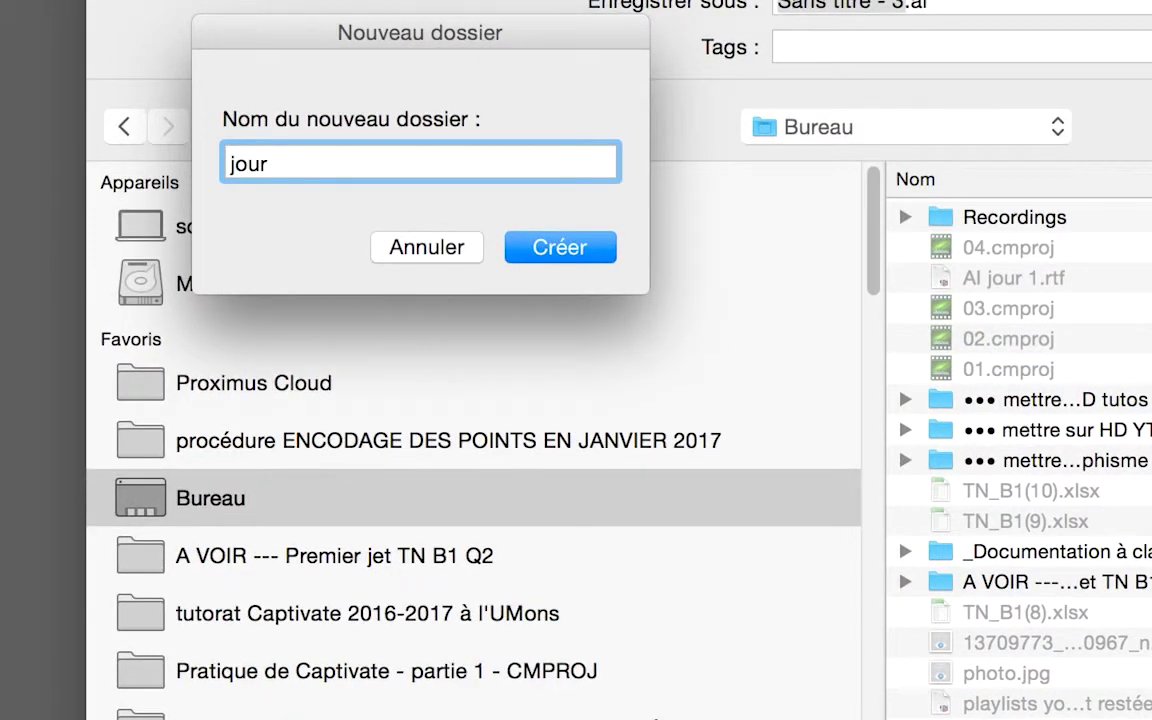
type(" 1")
type("- Aspect")
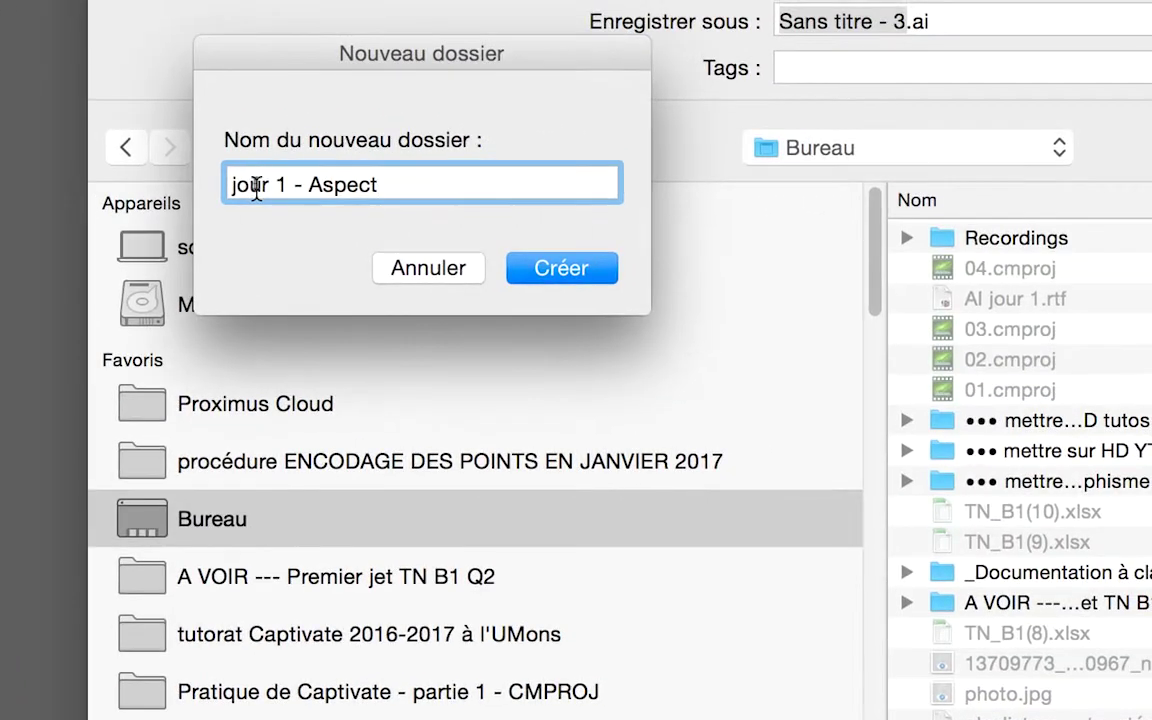
left_click(278, 189)
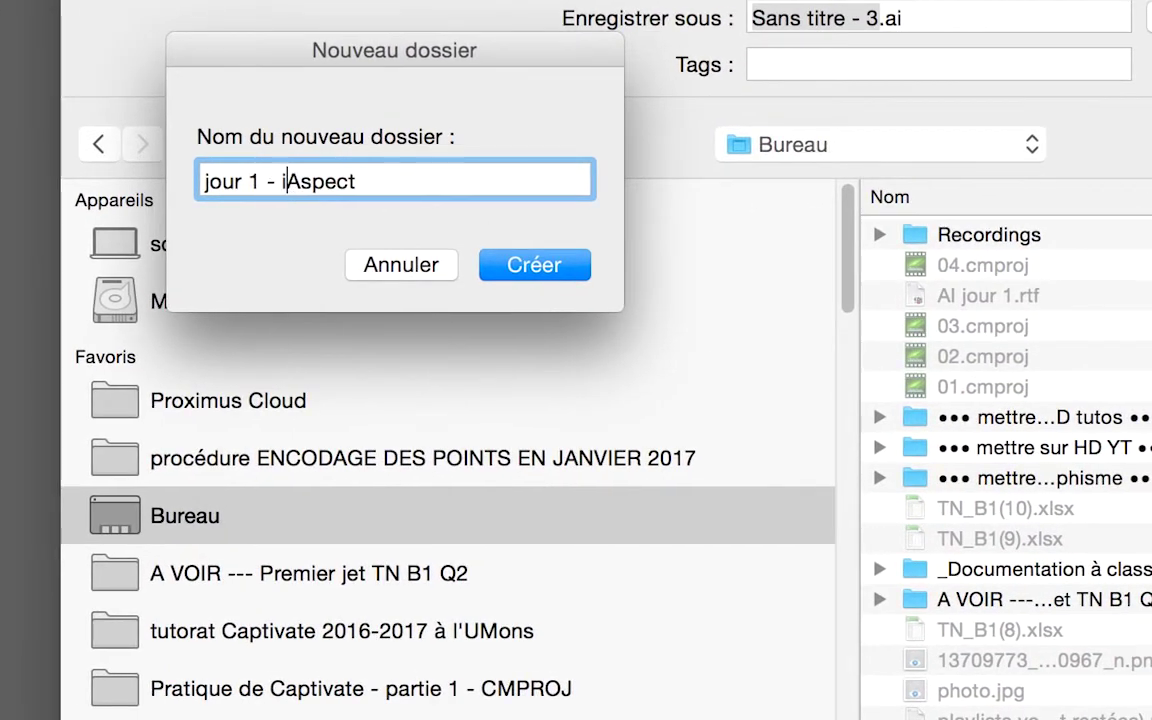
type("intro palet")
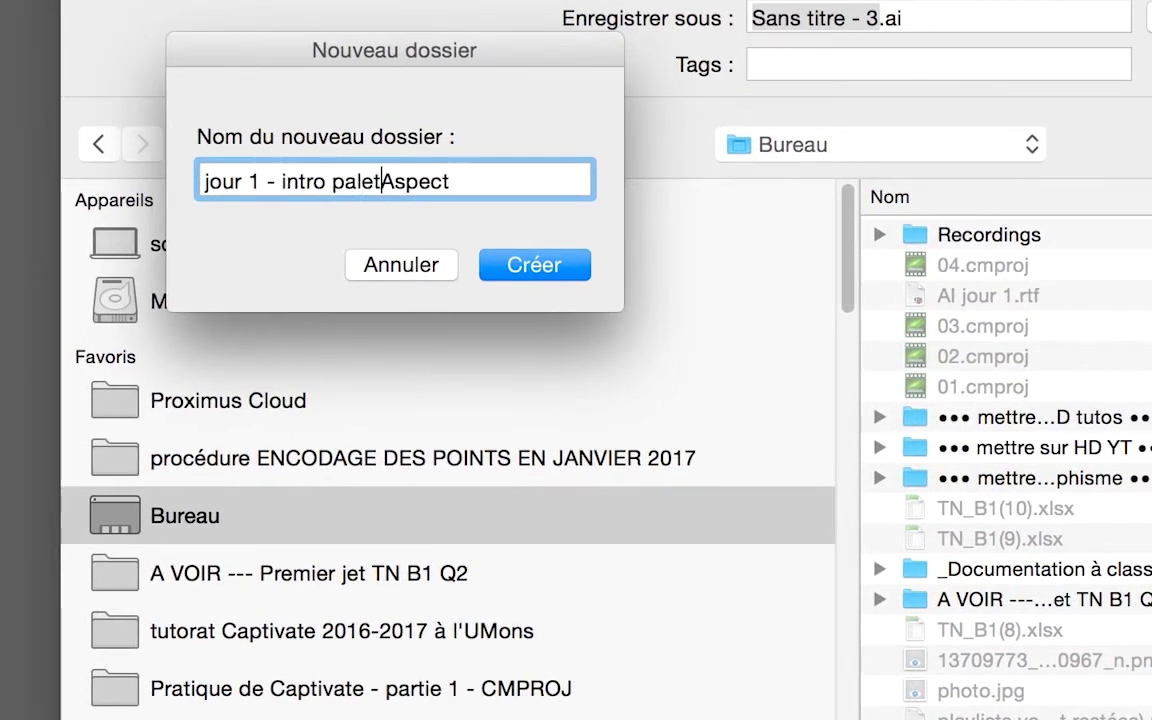
type("te")
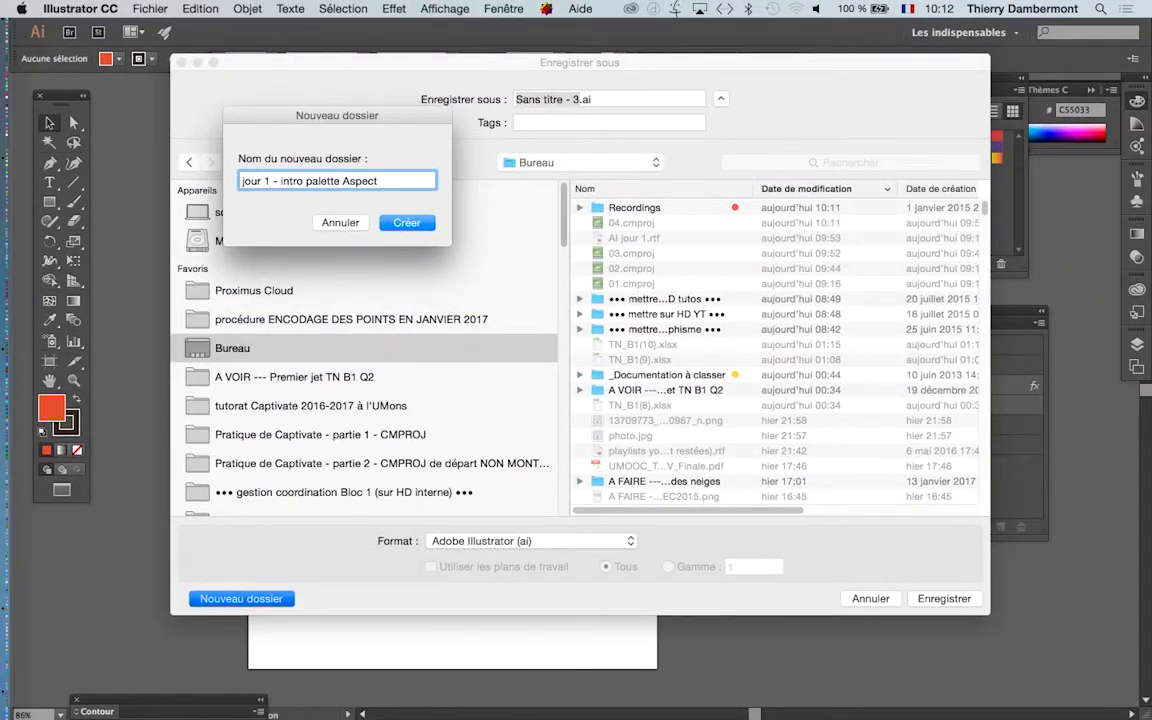
key("Return")
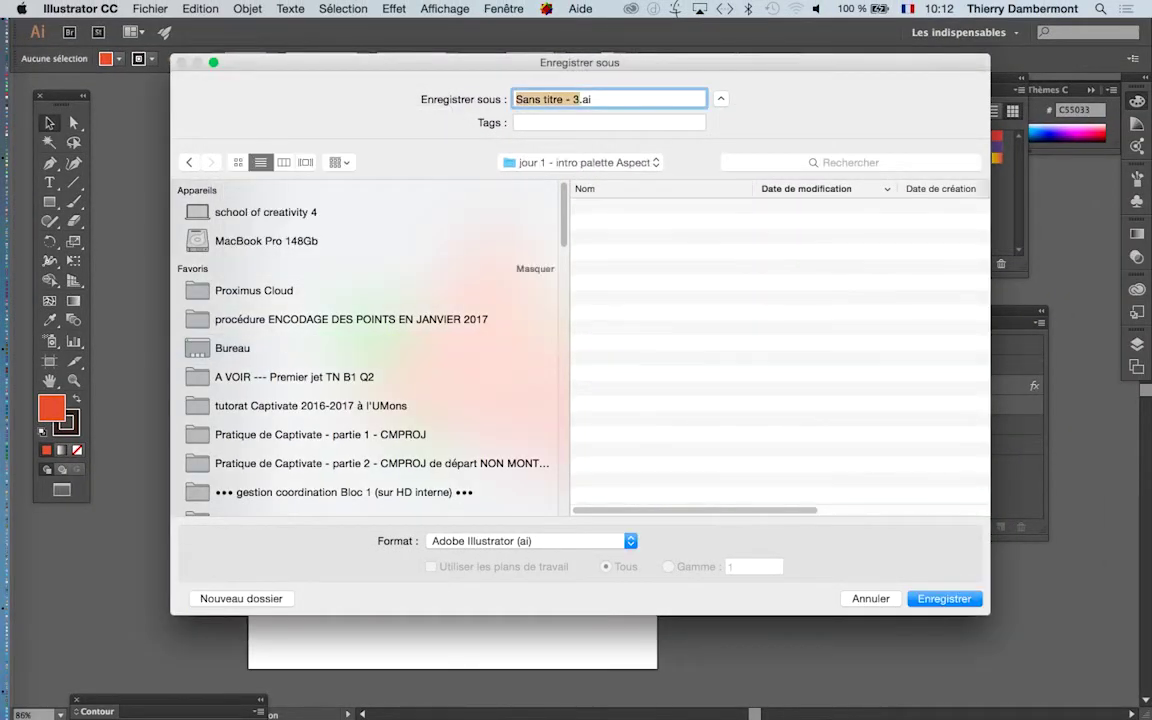
key("Return")
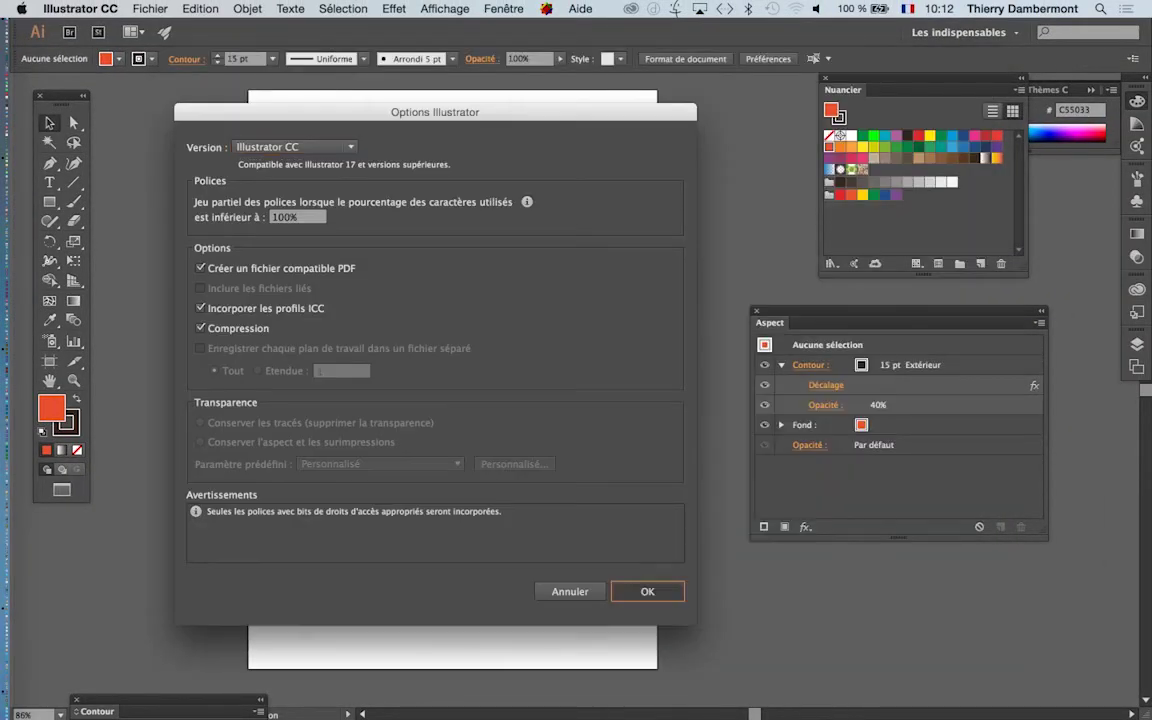
key("Return")
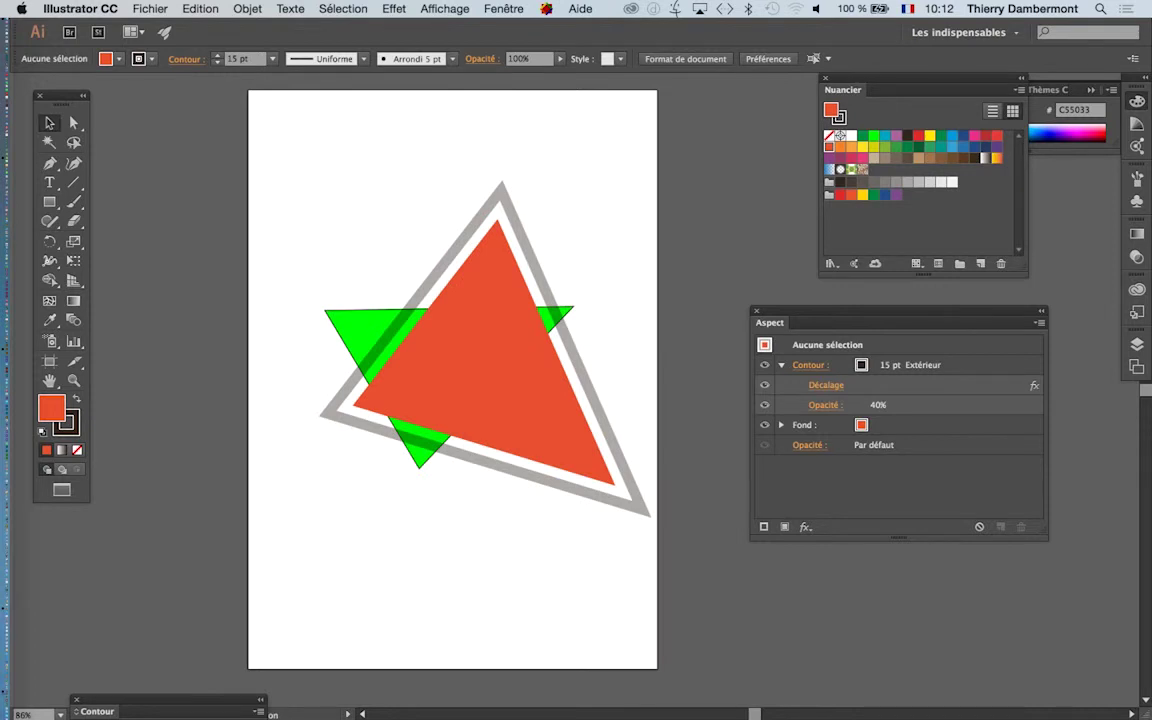